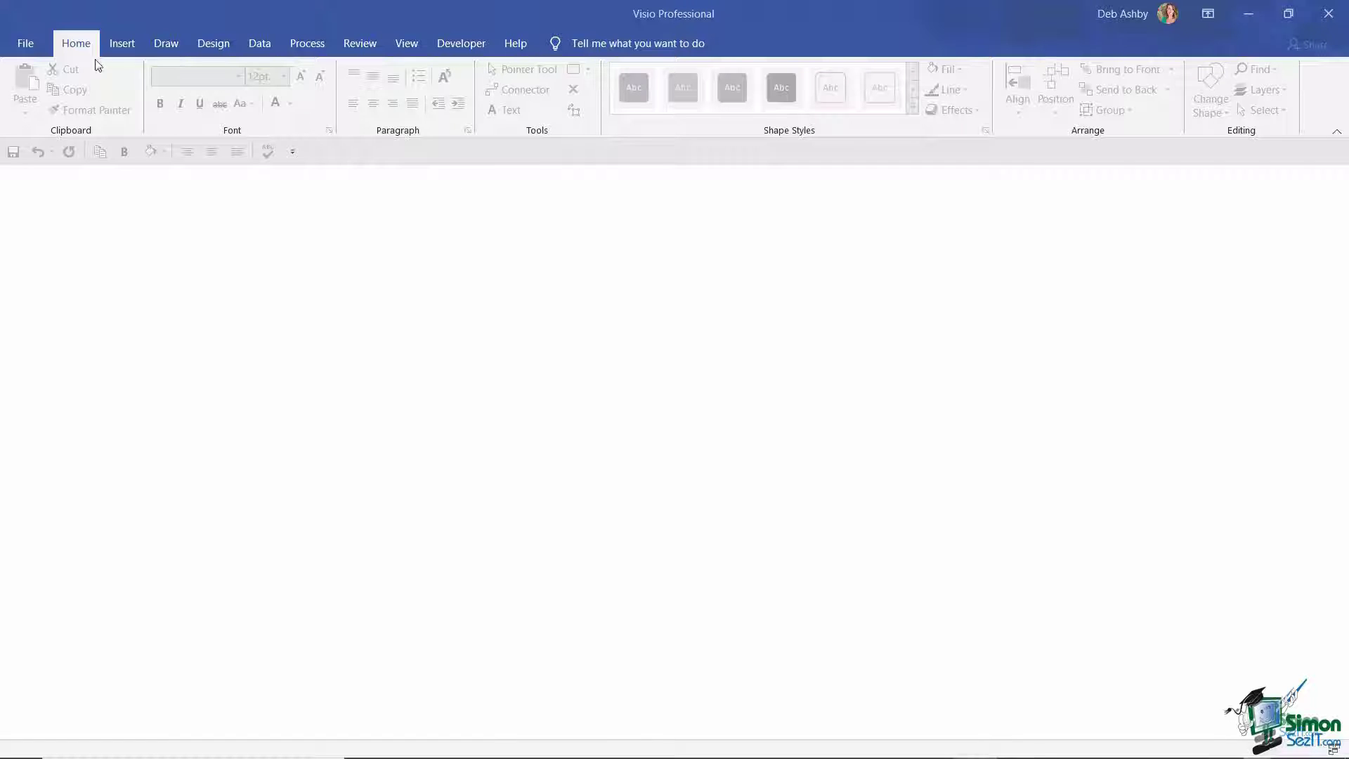
Step: Start a blank drawing, load the Basic Shapes stencil and place a 2.25 × 1.5 in rectangle
{"action": "left_click", "coordinate": [26, 47]}
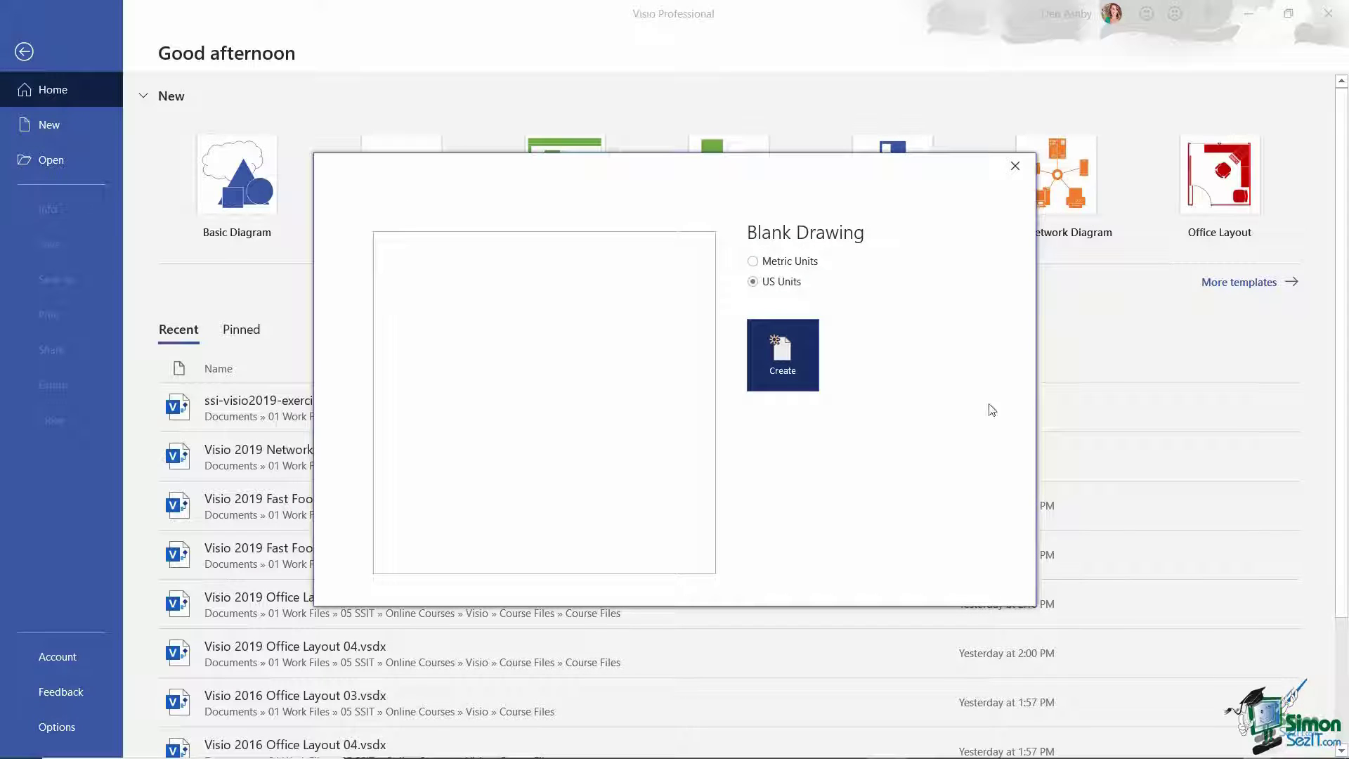
{"action": "left_click", "coordinate": [777, 357]}
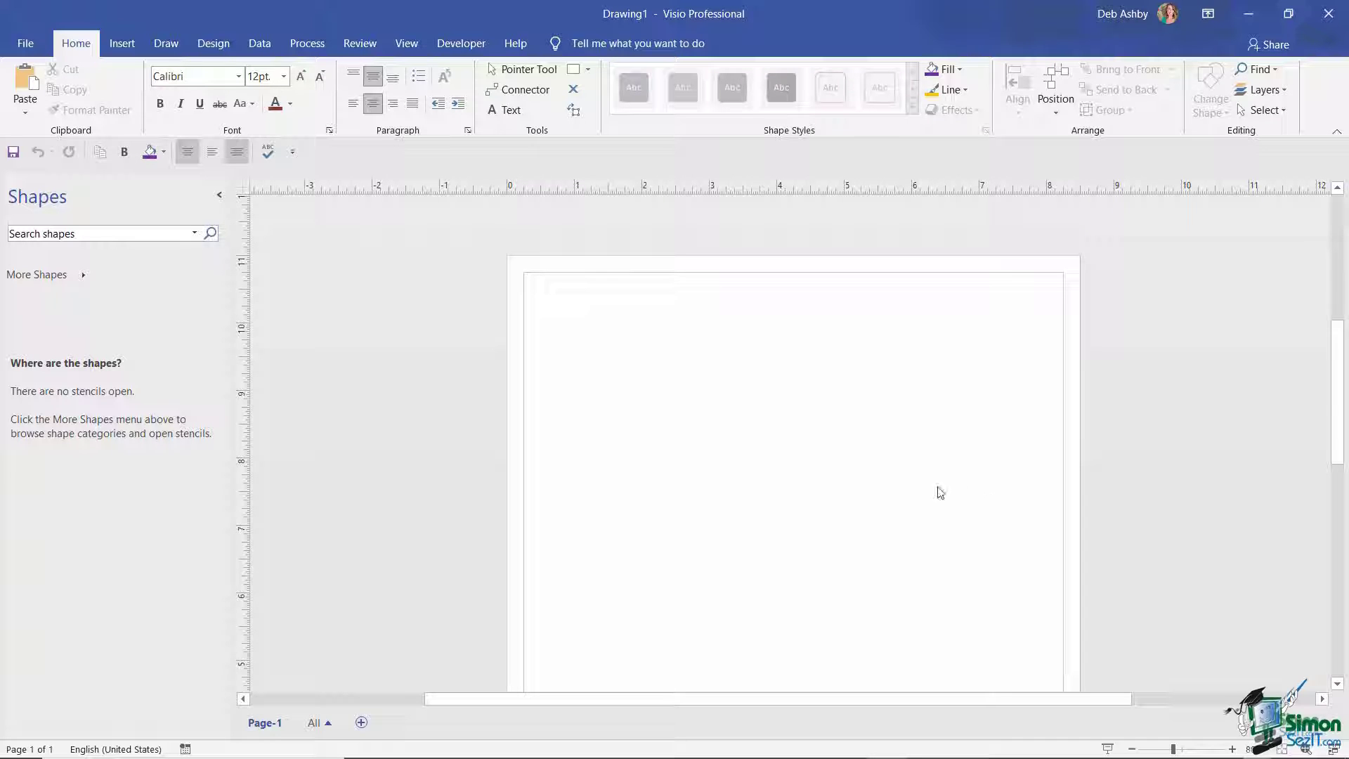
{"action": "left_click", "coordinate": [83, 279]}
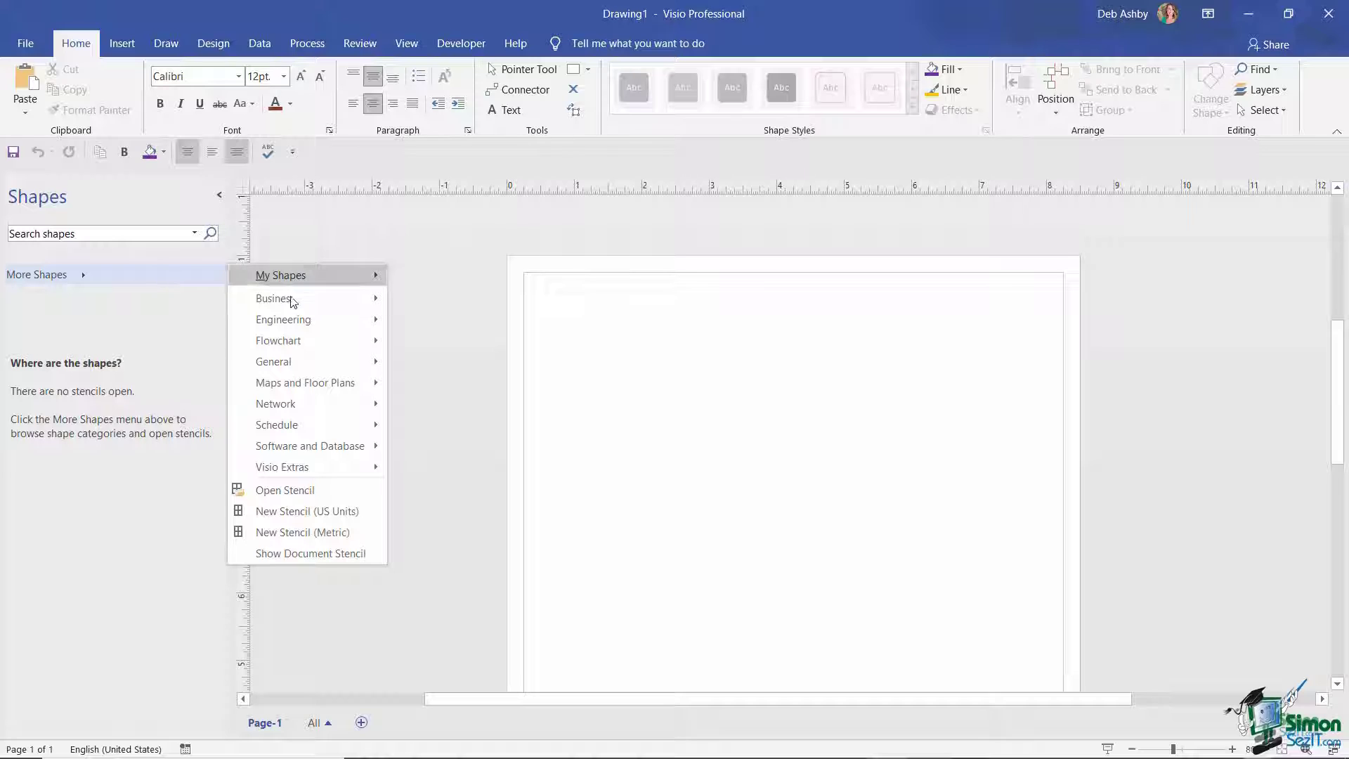
{"action": "mouse_move", "coordinate": [291, 364]}
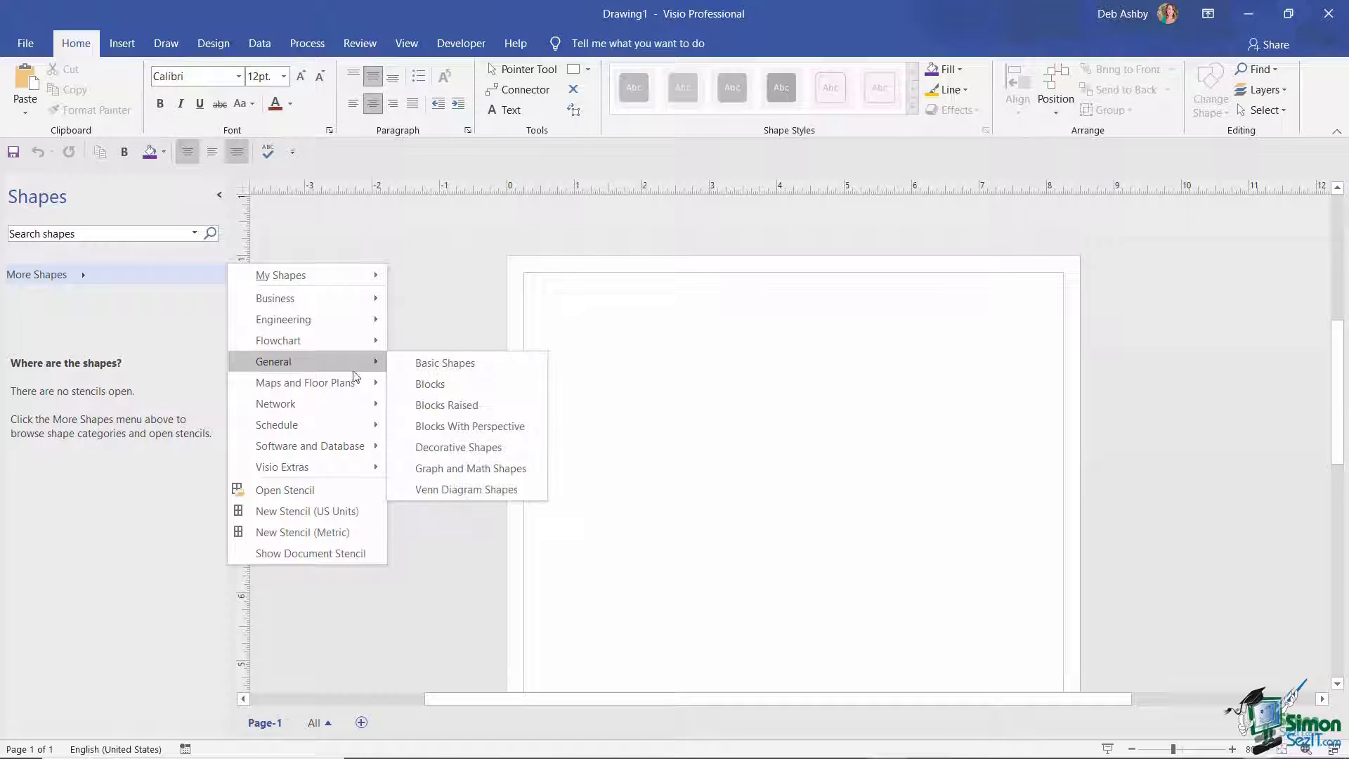
{"action": "left_click", "coordinate": [452, 365]}
{"action": "left_click_drag", "start_coordinate": [28, 362], "coordinate": [734, 441]}
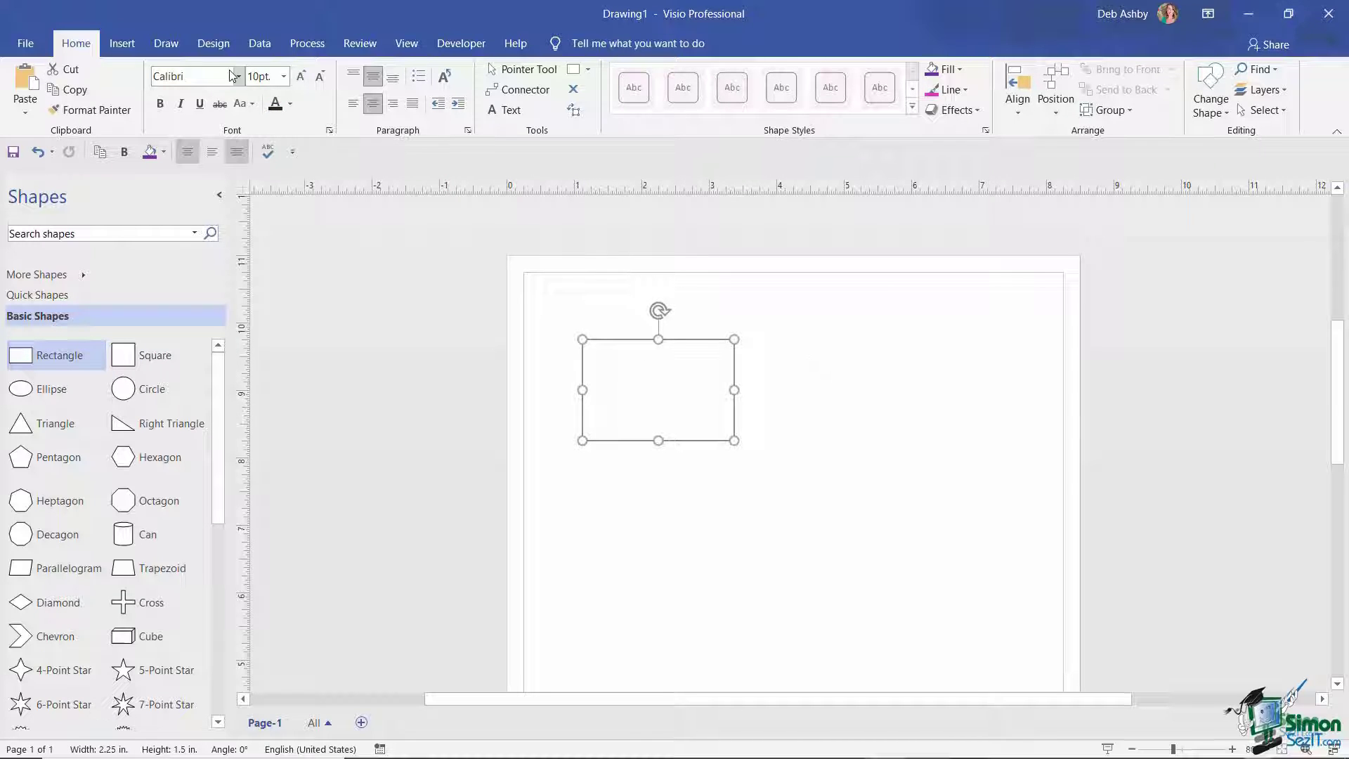
{"action": "left_click", "coordinate": [211, 46]}
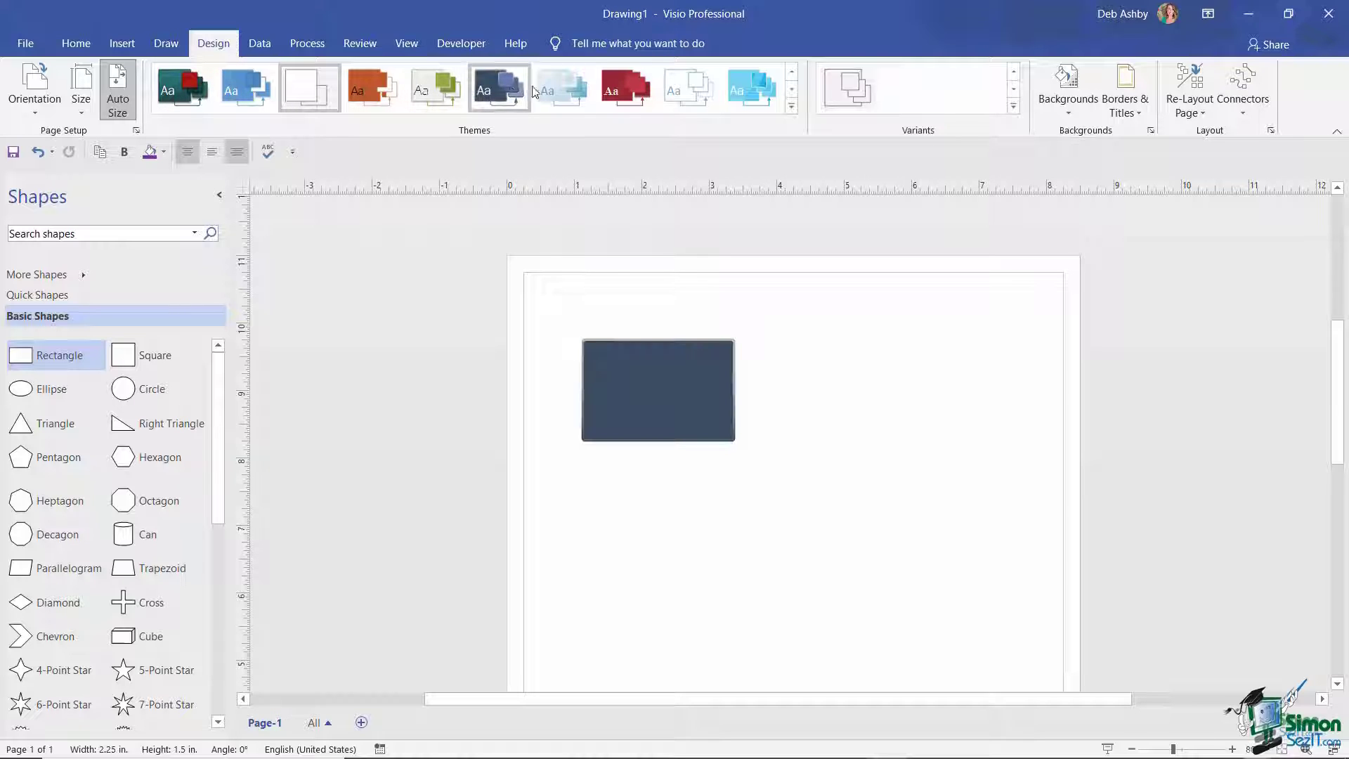
Step: Apply the grey theme and nudge the rectangle slightly up and left
{"action": "left_click", "coordinate": [791, 109]}
{"action": "left_click", "coordinate": [302, 105]}
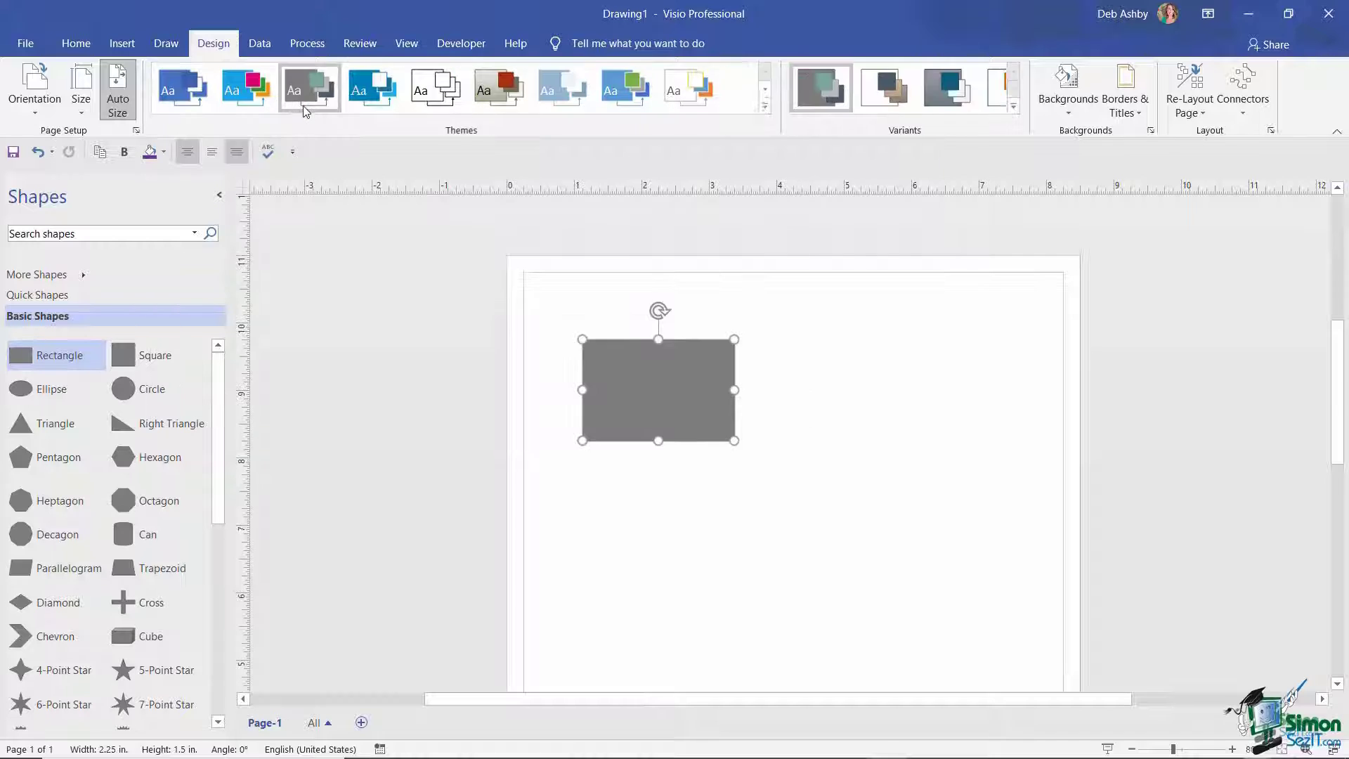
{"action": "left_click_drag", "start_coordinate": [626, 384], "coordinate": [618, 377]}
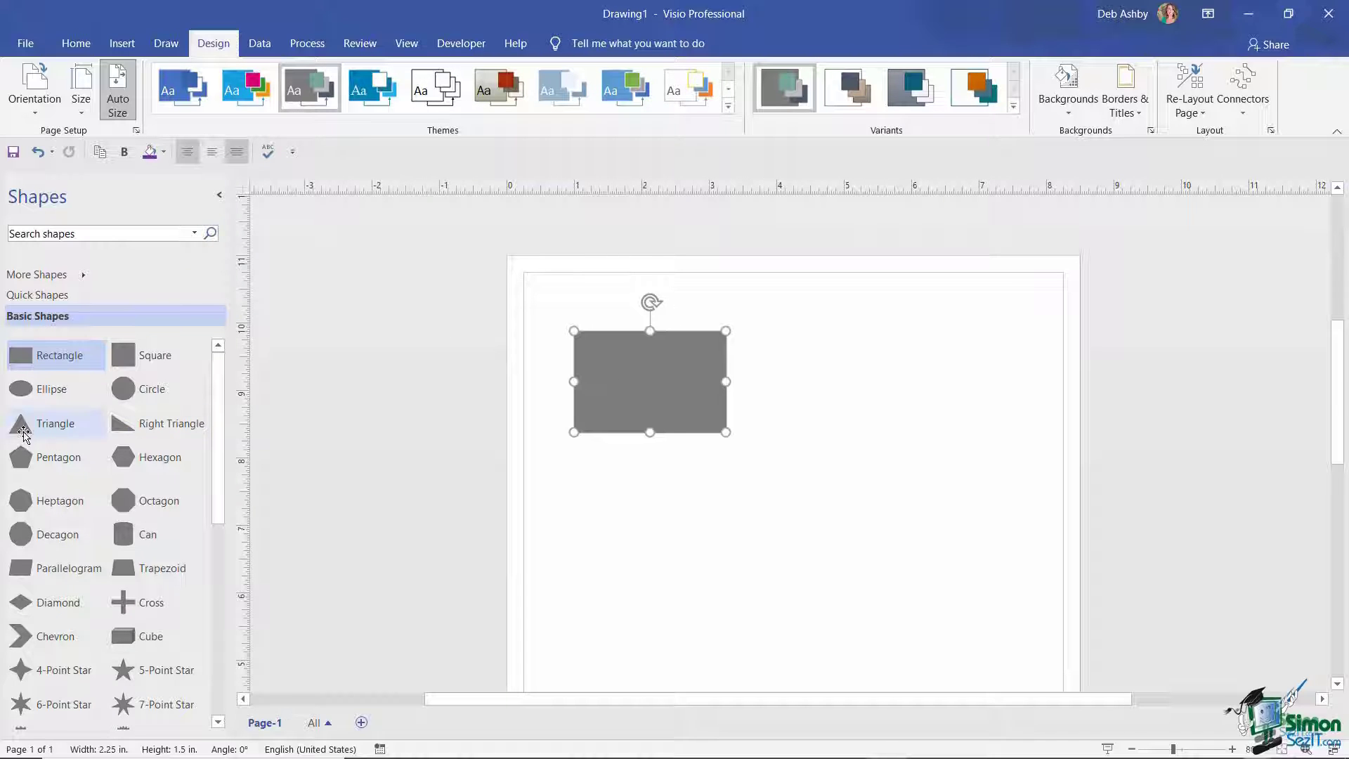
Step: Add a circle right of the rectangle, enlarge it to 2.25 in and fill it dark brown
{"action": "left_click_drag", "start_coordinate": [126, 389], "coordinate": [873, 449]}
{"action": "left_click_drag", "start_coordinate": [903, 398], "coordinate": [953, 376]}
{"action": "left_click", "coordinate": [76, 43]}
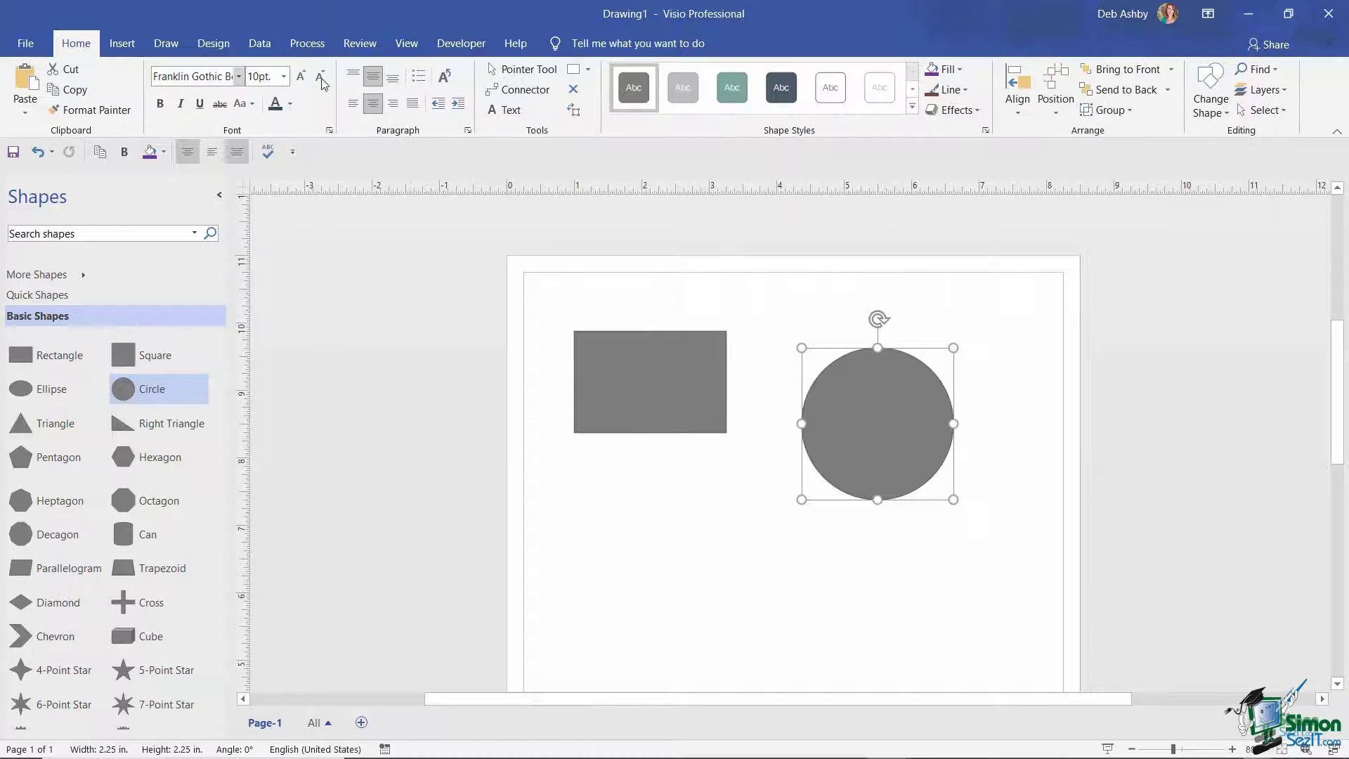
{"action": "left_click", "coordinate": [945, 69]}
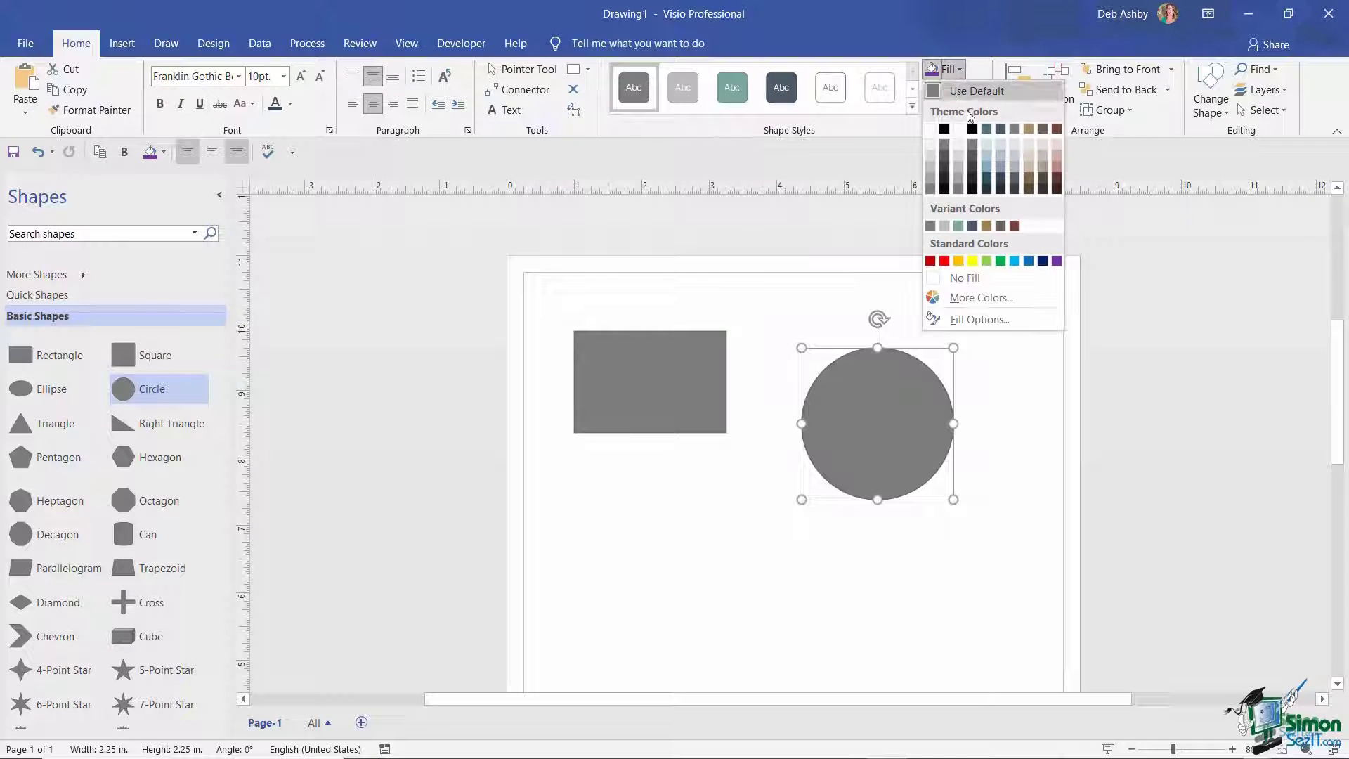
{"action": "left_click", "coordinate": [1056, 183]}
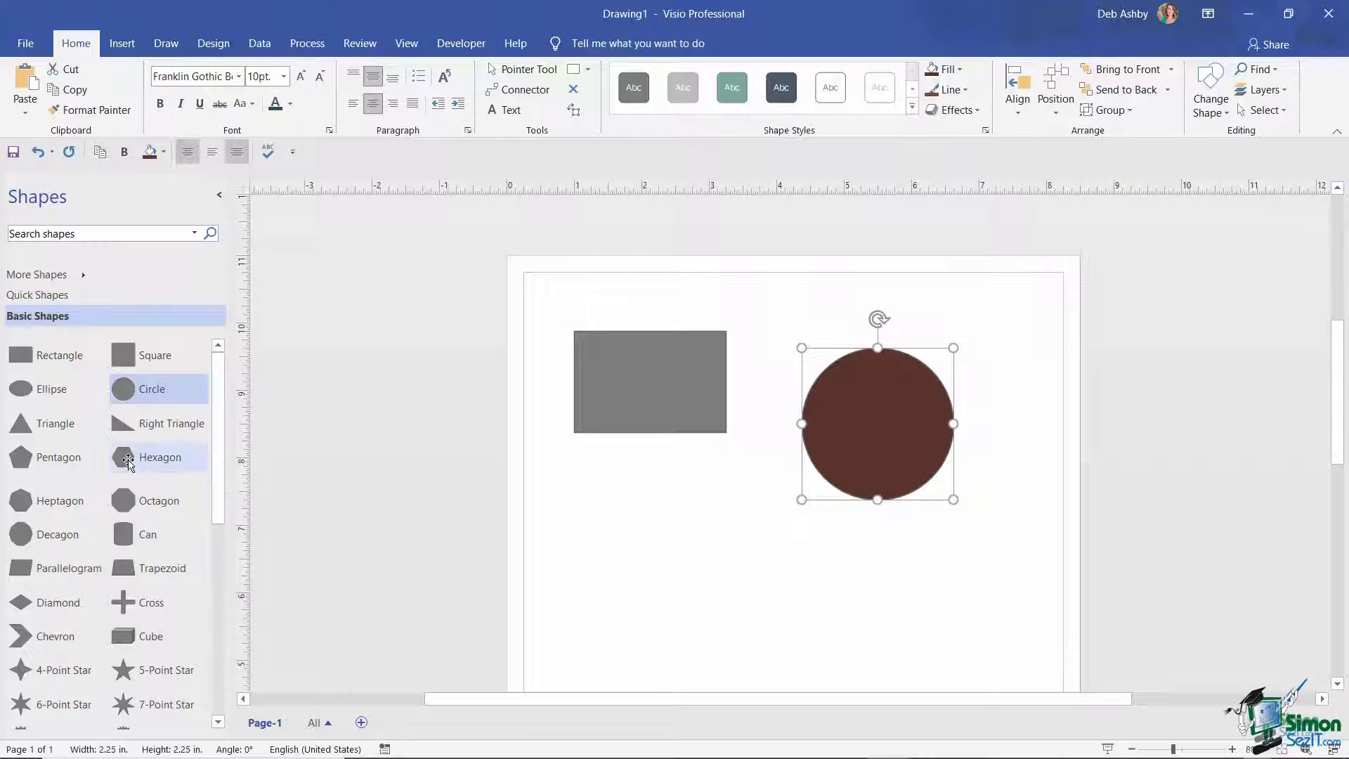
Step: Add a hexagon below the rectangle, enlarge it to 2.25 in and fill it blue-grey
{"action": "left_click_drag", "start_coordinate": [129, 458], "coordinate": [637, 576]}
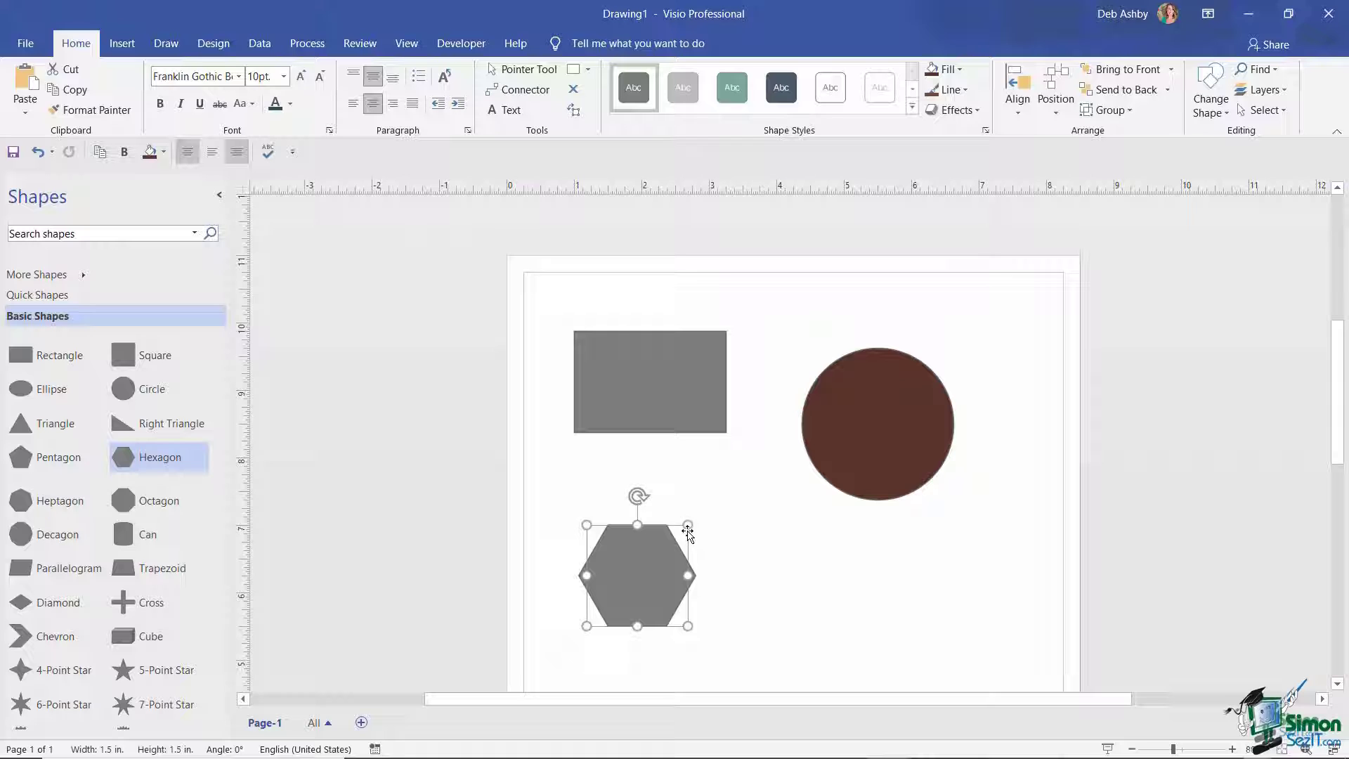
{"action": "left_click_drag", "start_coordinate": [688, 525], "coordinate": [742, 506]}
{"action": "left_click", "coordinate": [945, 69]}
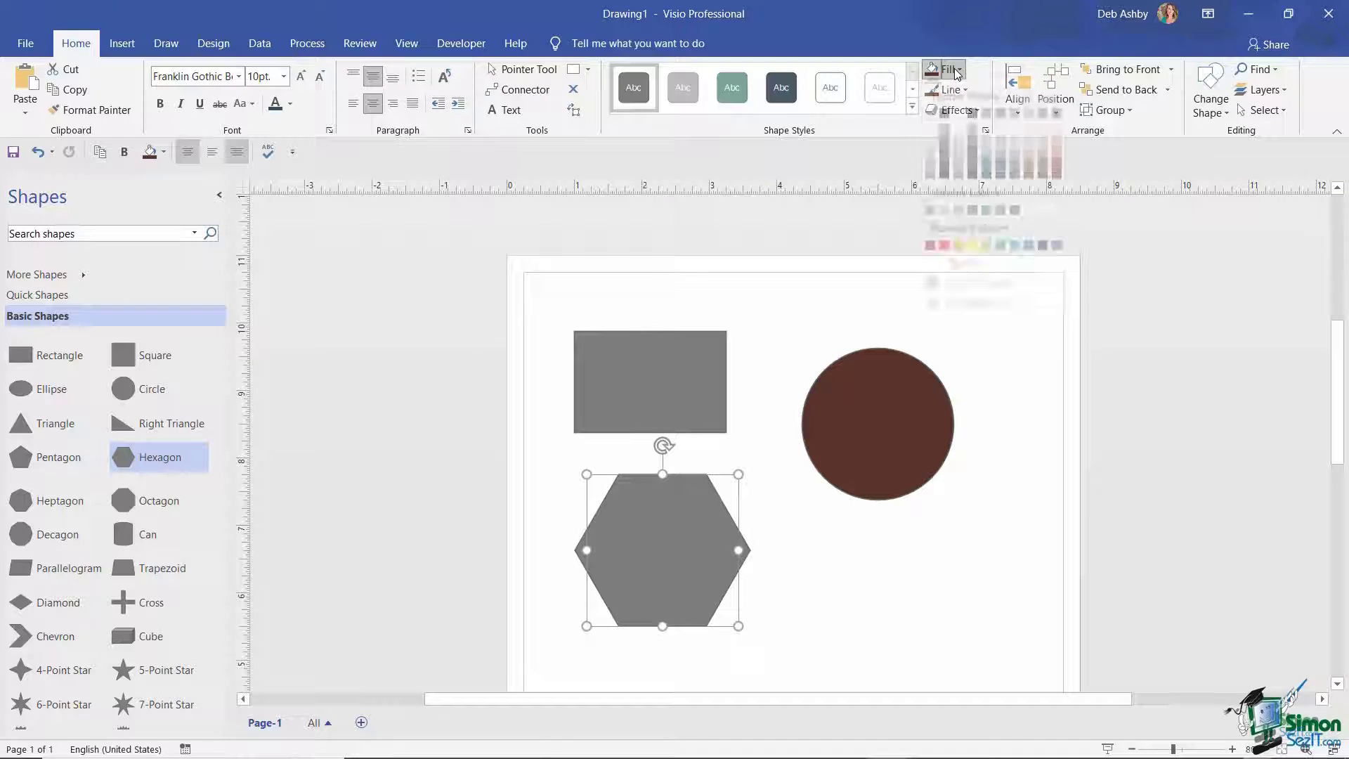
{"action": "left_click", "coordinate": [989, 171]}
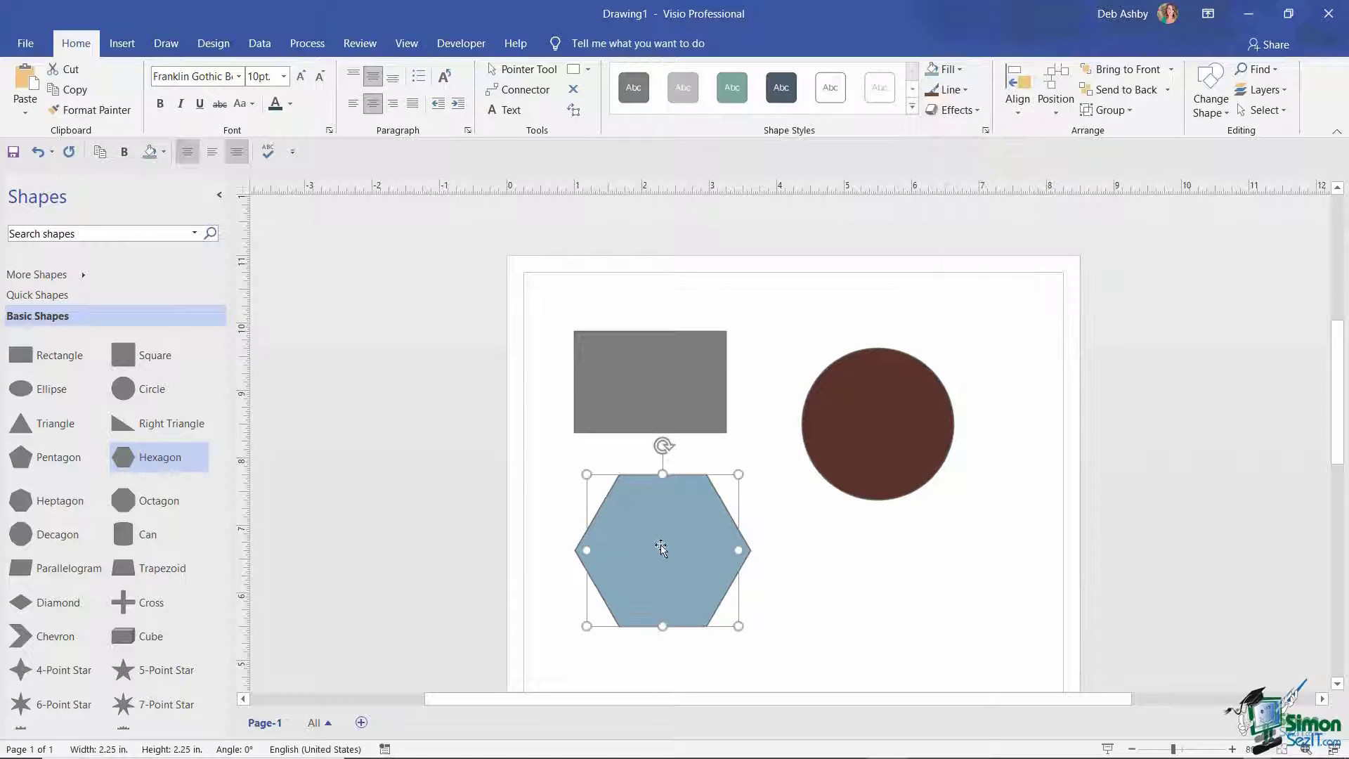
{"action": "left_click_drag", "start_coordinate": [657, 543], "coordinate": [695, 550]}
{"action": "scroll", "coordinate": [1035, 496], "scroll_direction": "down", "scroll_amount": 1}
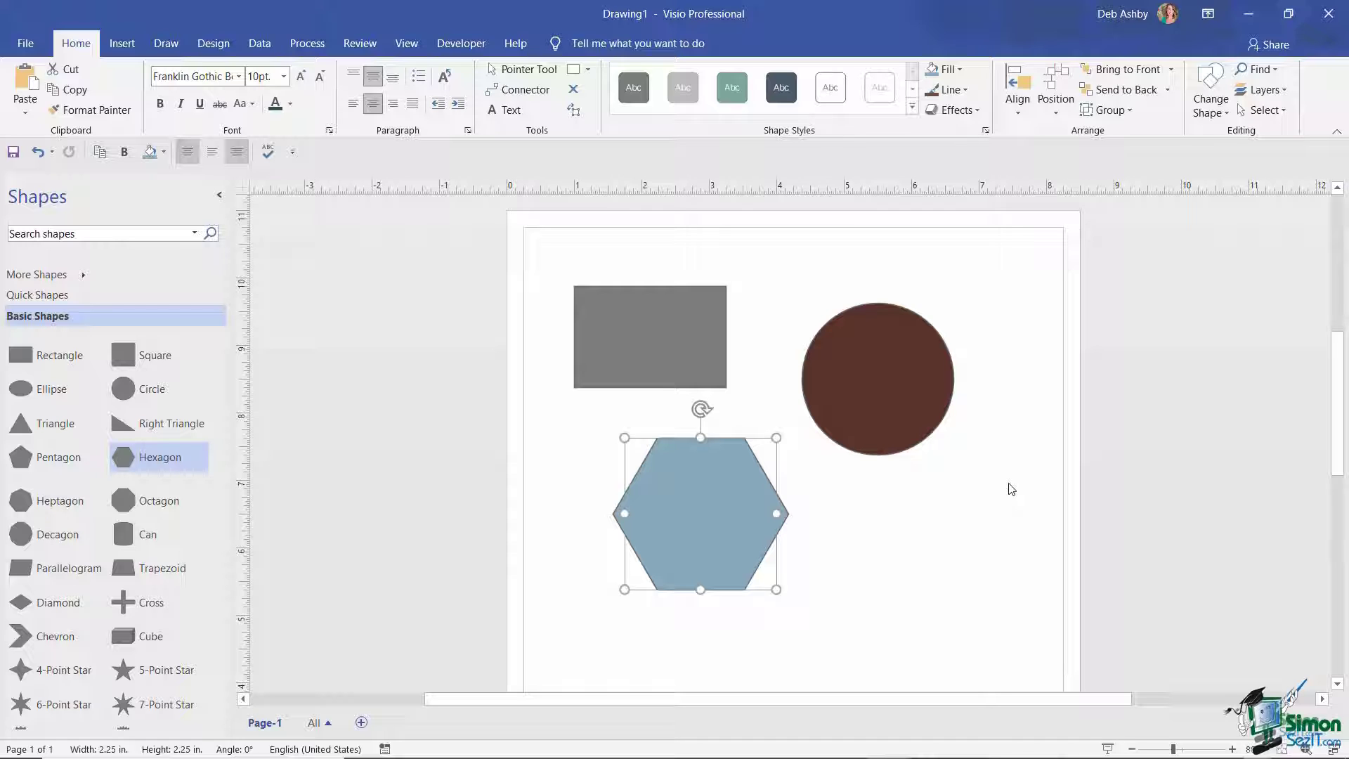
Step: Move the brown circle left onto the rectangle and the hexagon up over both
{"action": "left_click", "coordinate": [959, 482]}
{"action": "left_click_drag", "start_coordinate": [848, 374], "coordinate": [725, 336]}
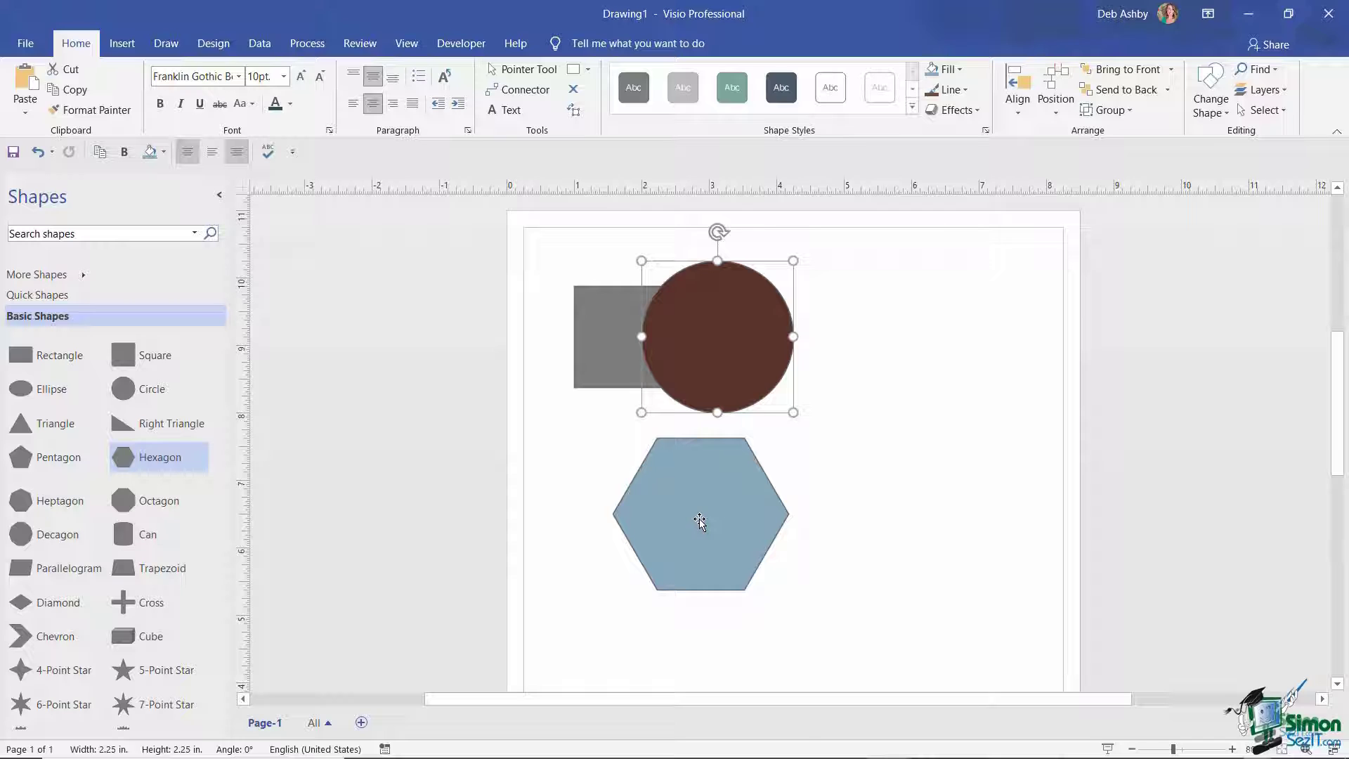
{"action": "left_click_drag", "start_coordinate": [698, 518], "coordinate": [669, 406]}
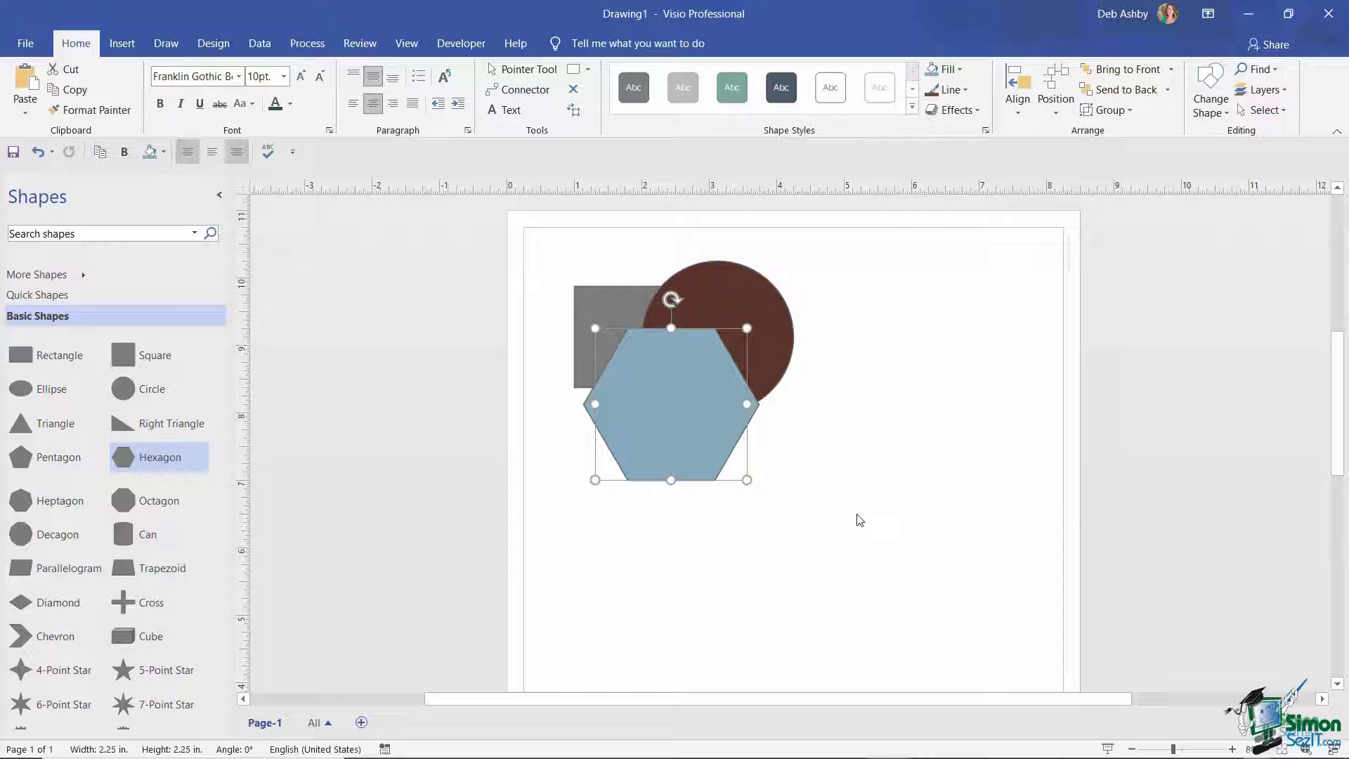
Step: Send the hexagon backward one level so it sits behind the brown circle
{"action": "left_click", "coordinate": [860, 520]}
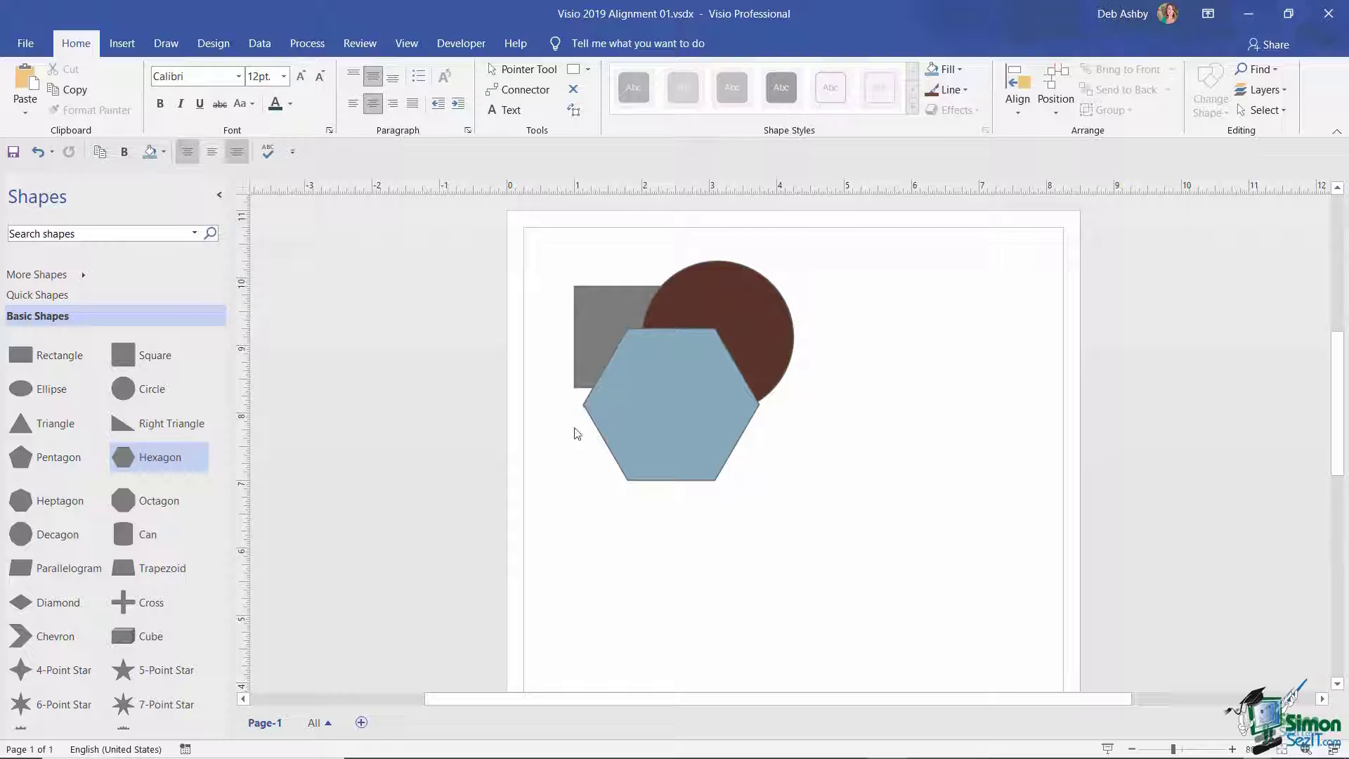
{"action": "left_click", "coordinate": [675, 400]}
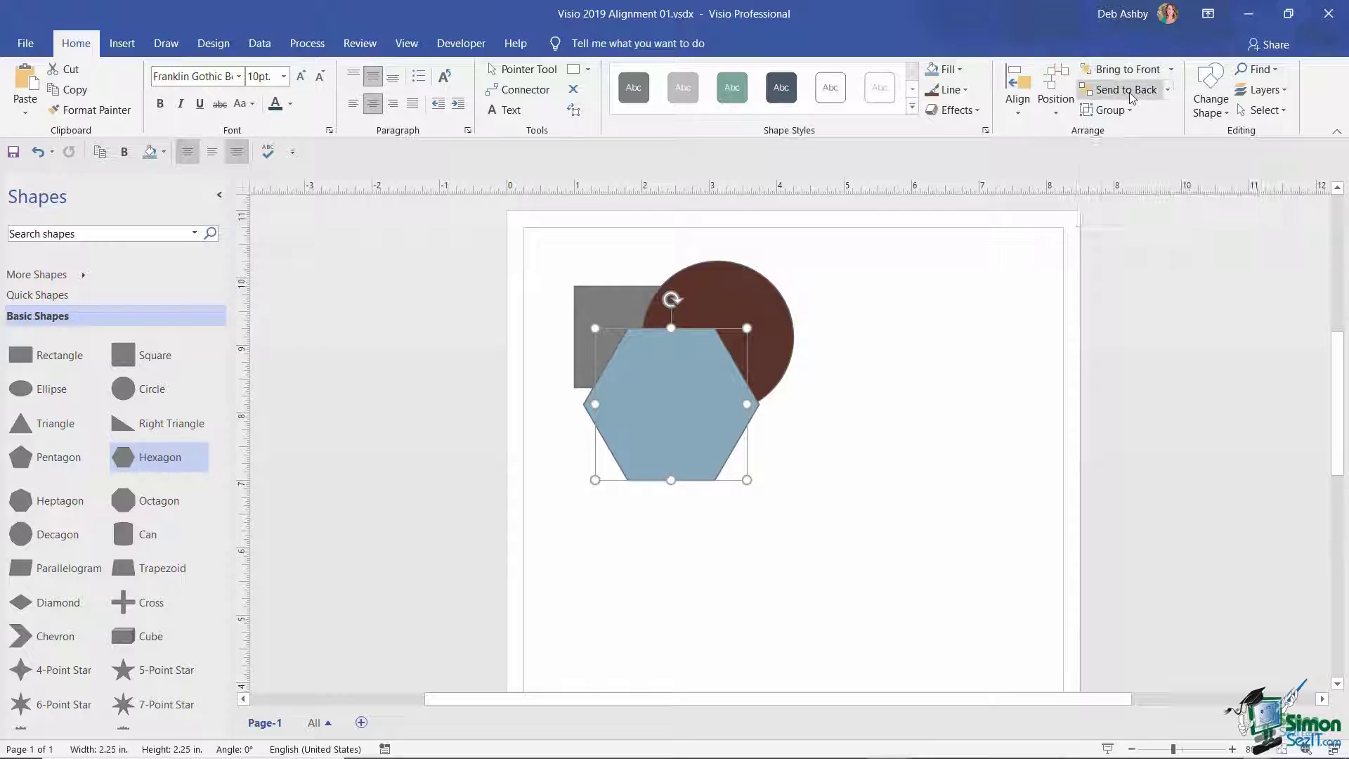
{"action": "left_click", "coordinate": [1171, 70]}
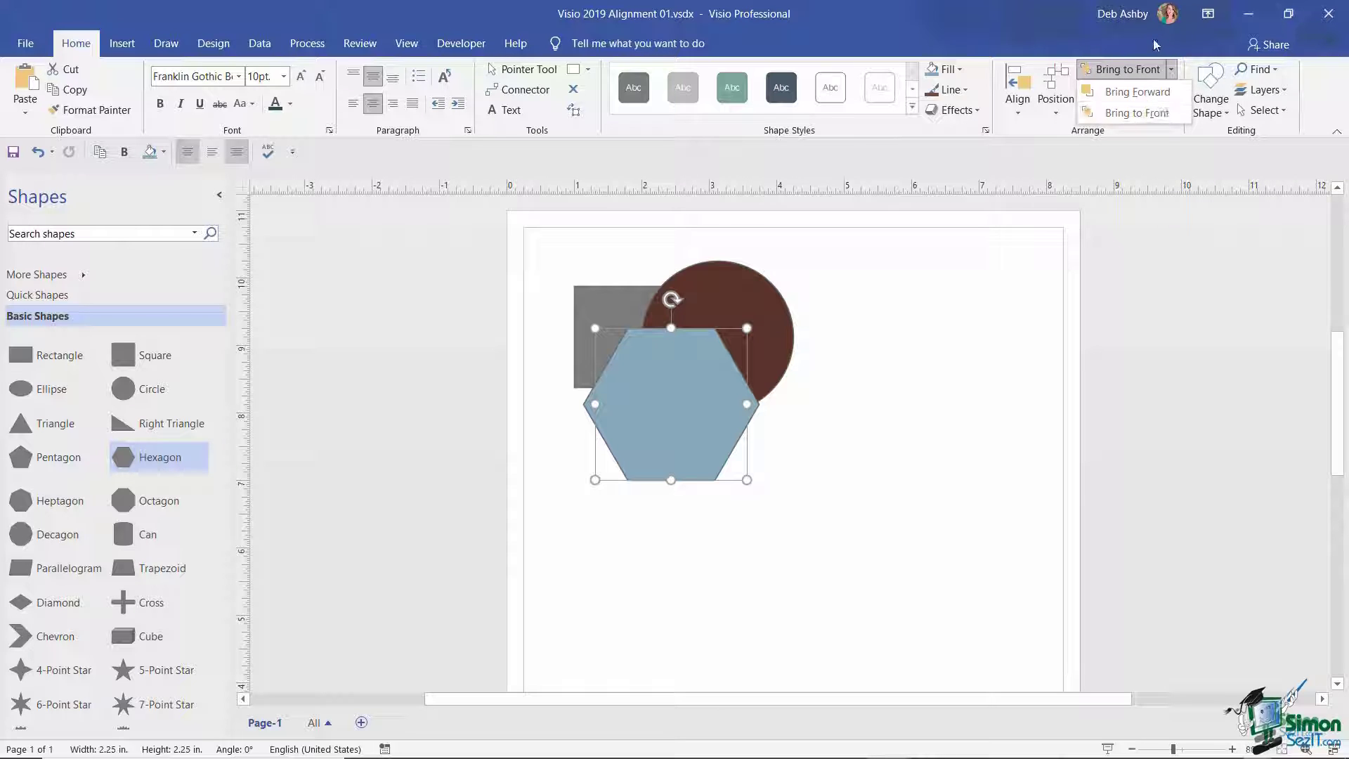
{"action": "left_click", "coordinate": [1170, 70]}
{"action": "left_click", "coordinate": [1167, 90]}
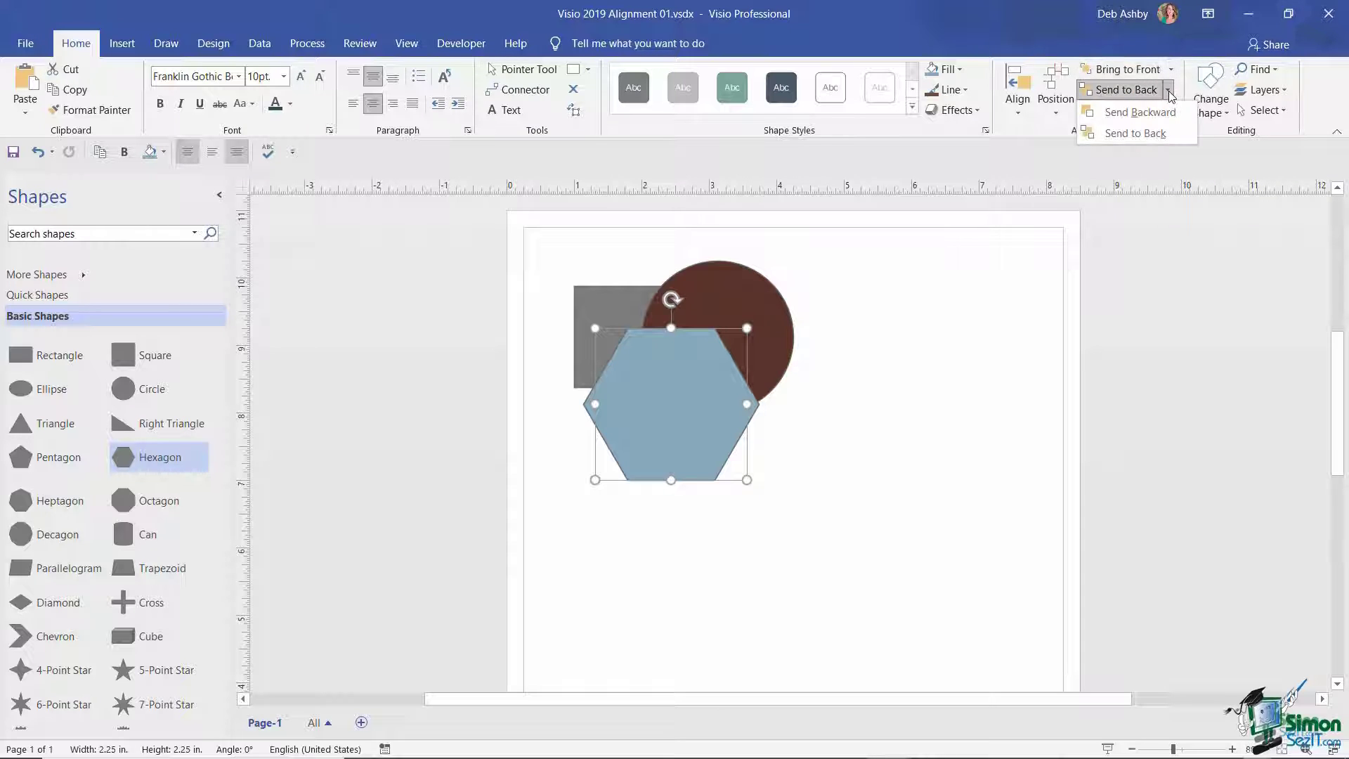
{"action": "left_click", "coordinate": [1139, 112]}
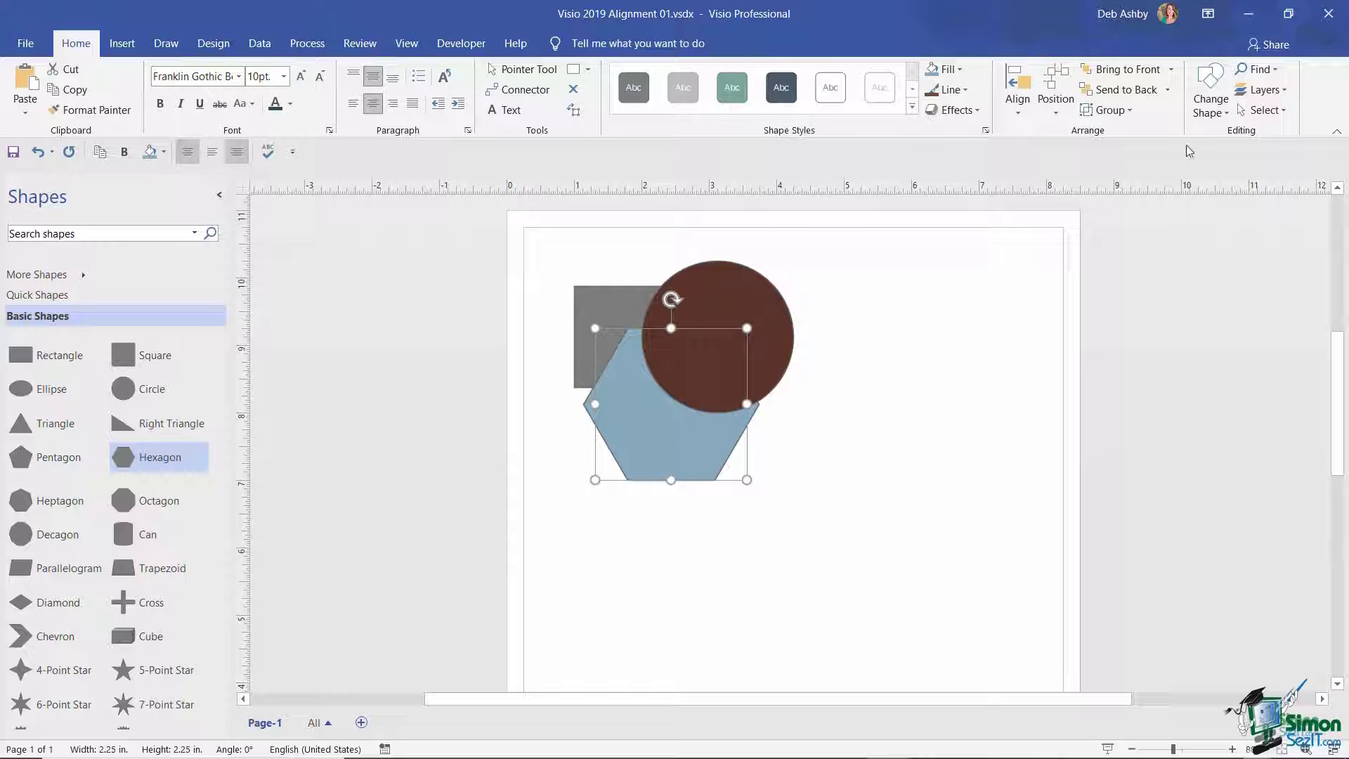
{"action": "left_click", "coordinate": [1168, 90]}
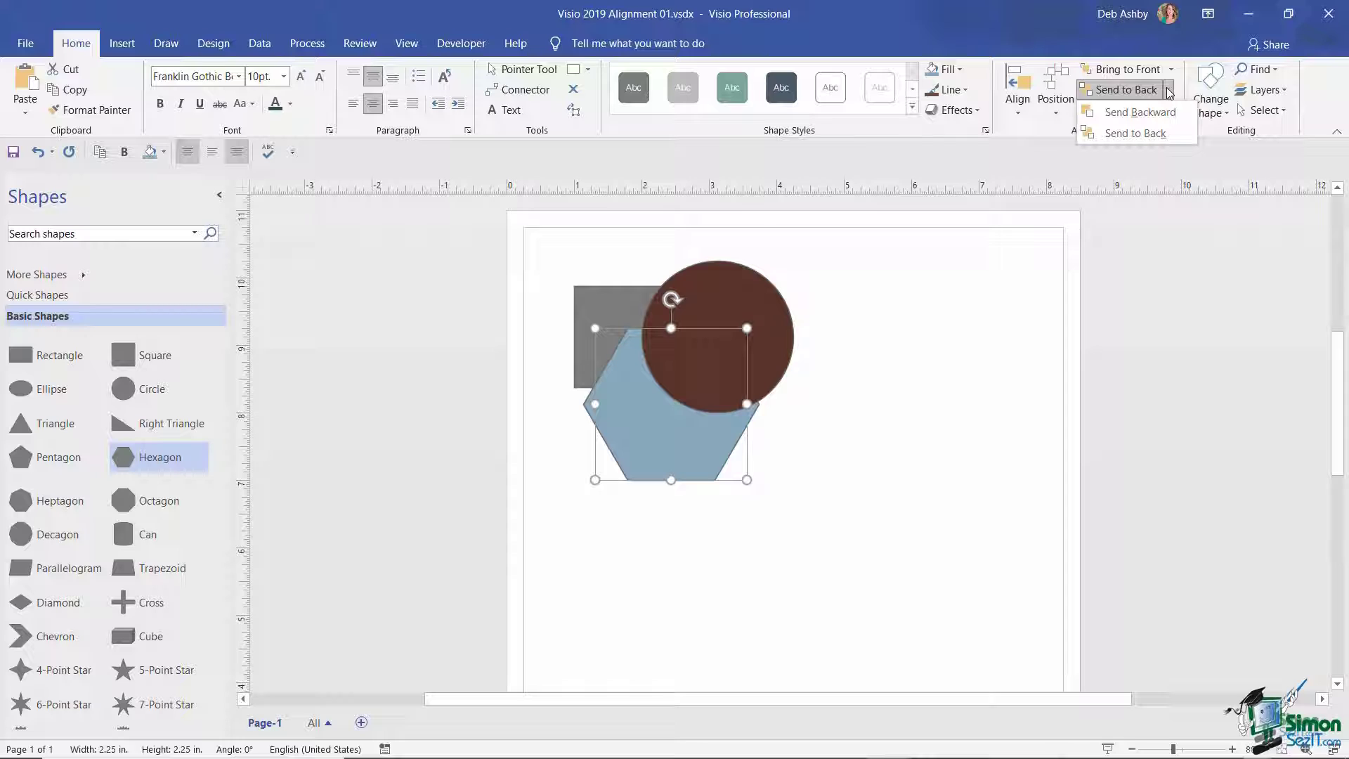
Step: Send the hexagon to back, bring it forward one level, then bring it to front
{"action": "left_click", "coordinate": [913, 302]}
{"action": "left_click", "coordinate": [756, 300]}
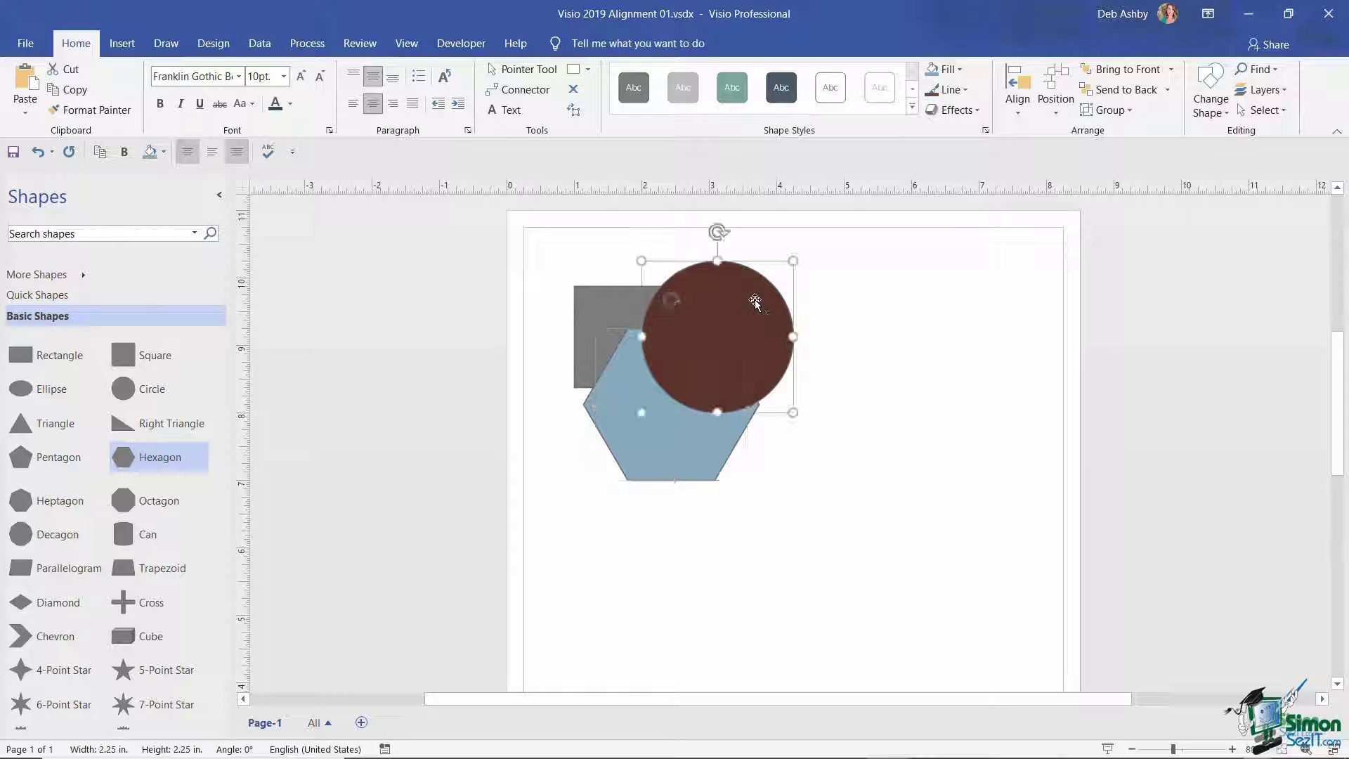
{"action": "left_click", "coordinate": [911, 320]}
{"action": "left_click", "coordinate": [638, 430]}
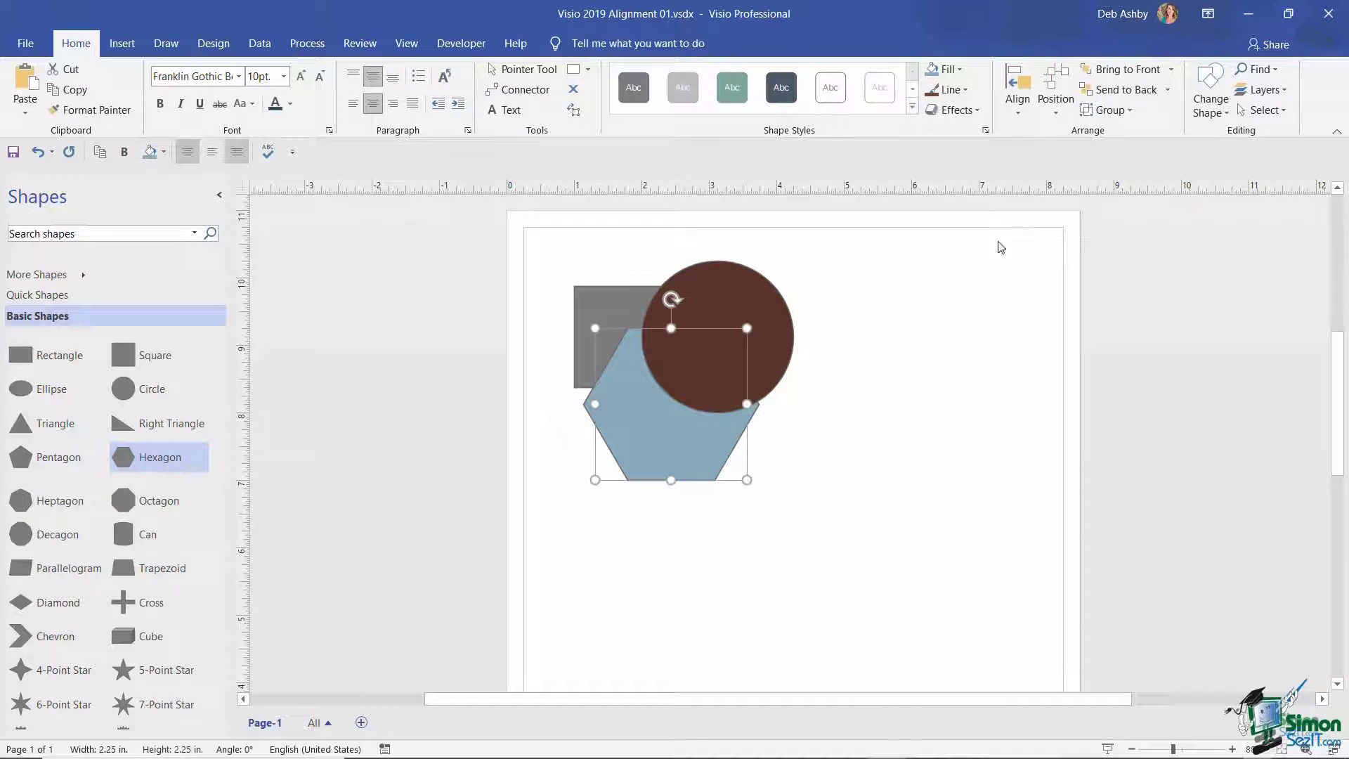
{"action": "left_click", "coordinate": [1167, 89]}
{"action": "left_click", "coordinate": [1158, 139]}
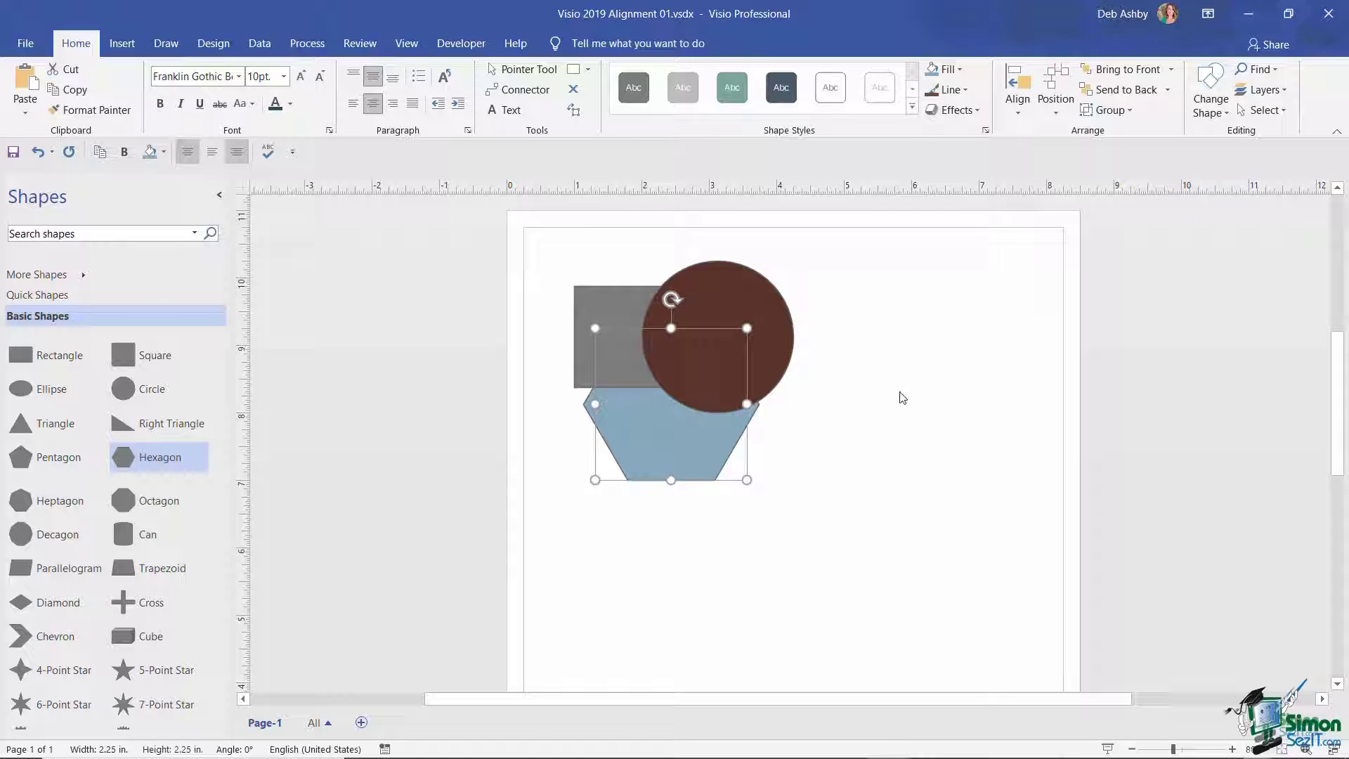
{"action": "left_click", "coordinate": [1170, 70]}
{"action": "left_click", "coordinate": [1157, 91]}
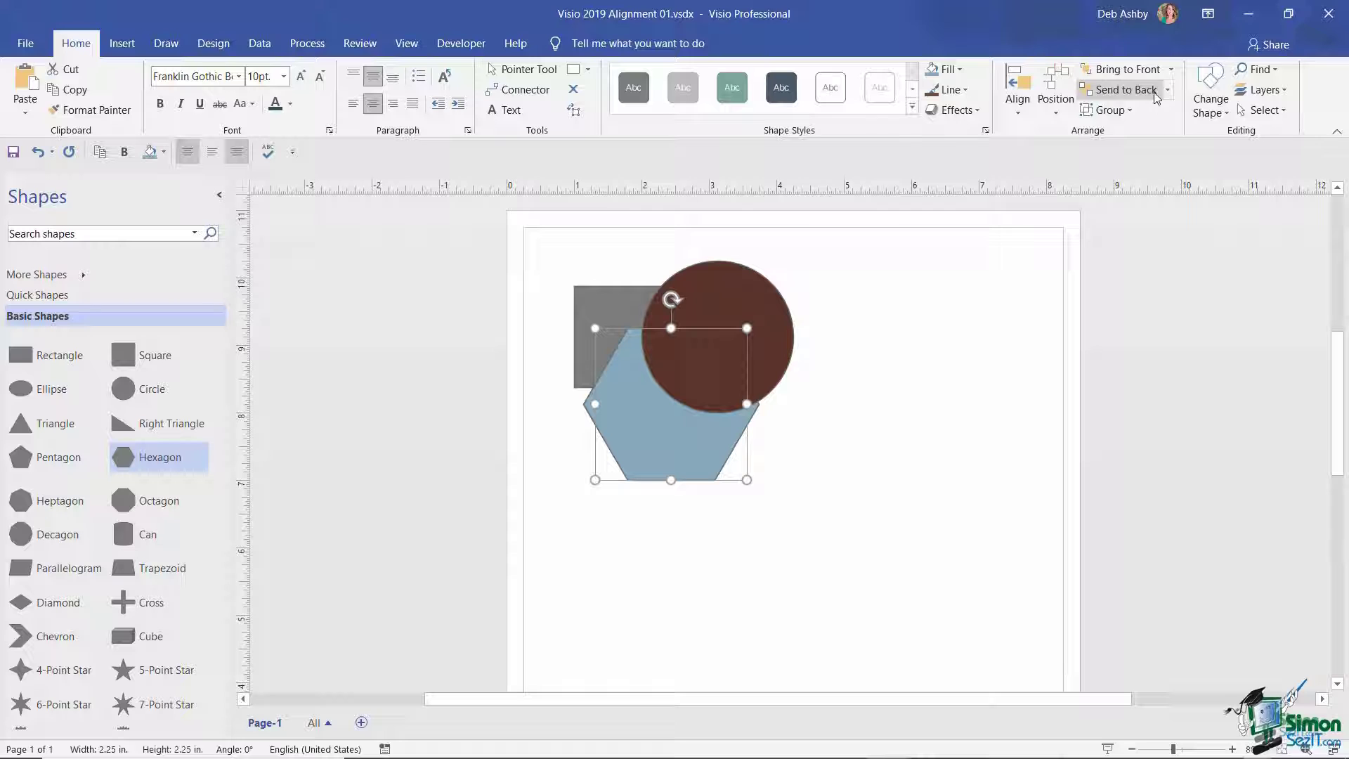
{"action": "left_click", "coordinate": [1170, 70]}
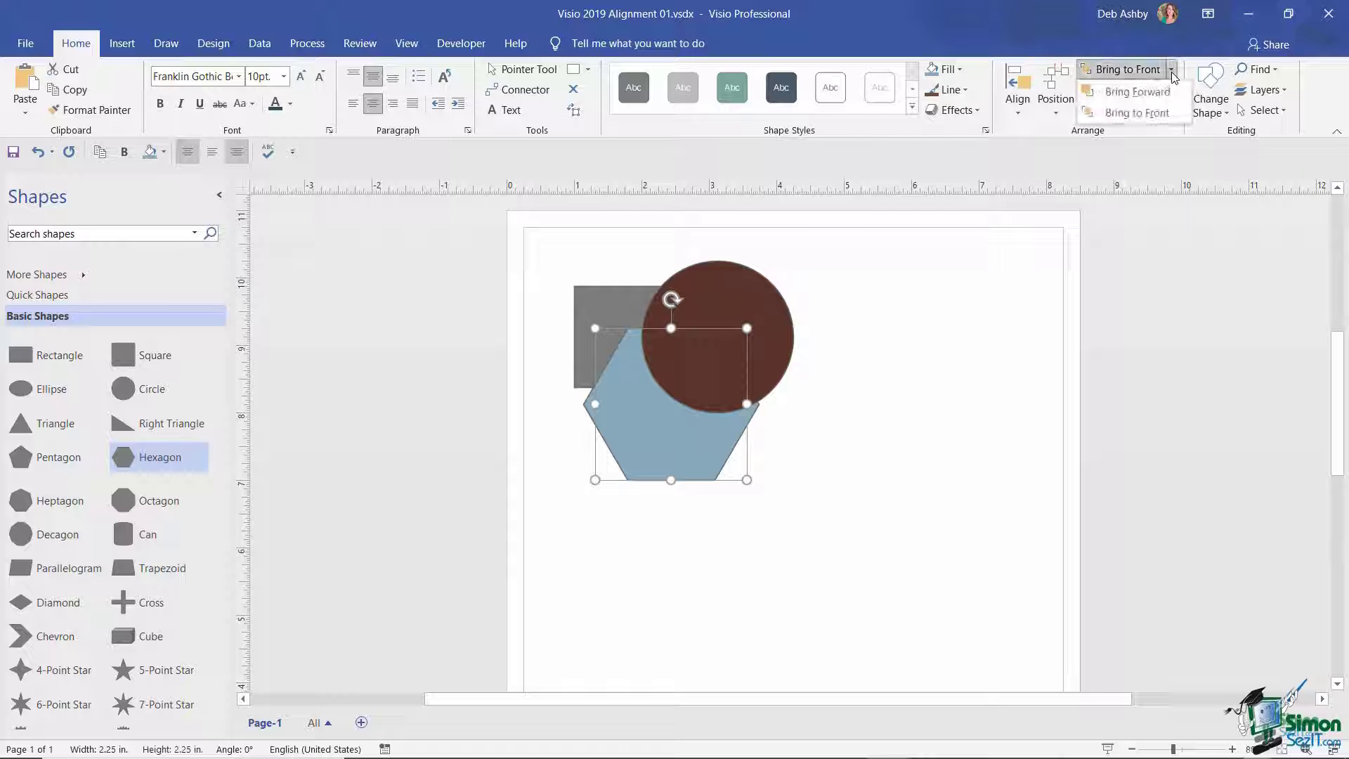
{"action": "left_click", "coordinate": [1158, 123]}
Step: Bring the brown circle to front and move it lower-right over the hexagon
{"action": "left_click", "coordinate": [906, 413]}
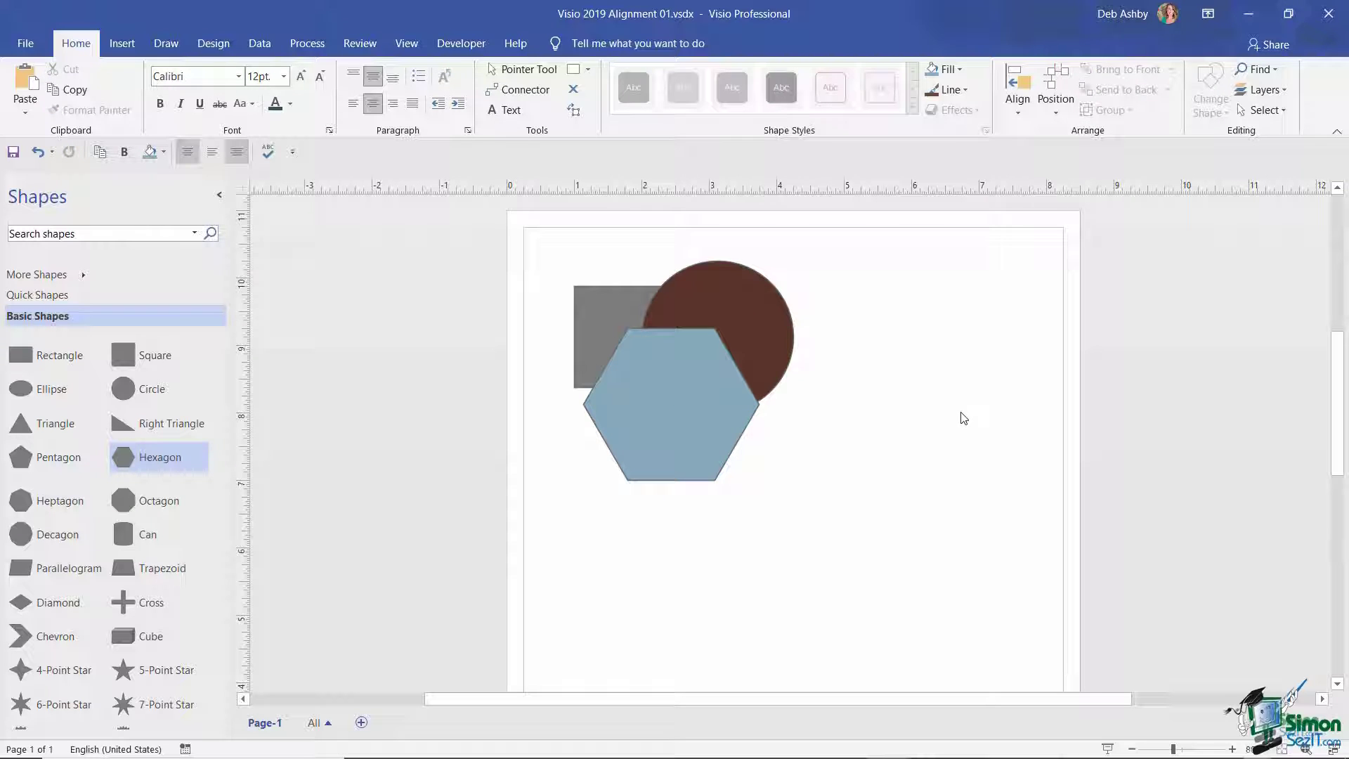
{"action": "left_click", "coordinate": [756, 314]}
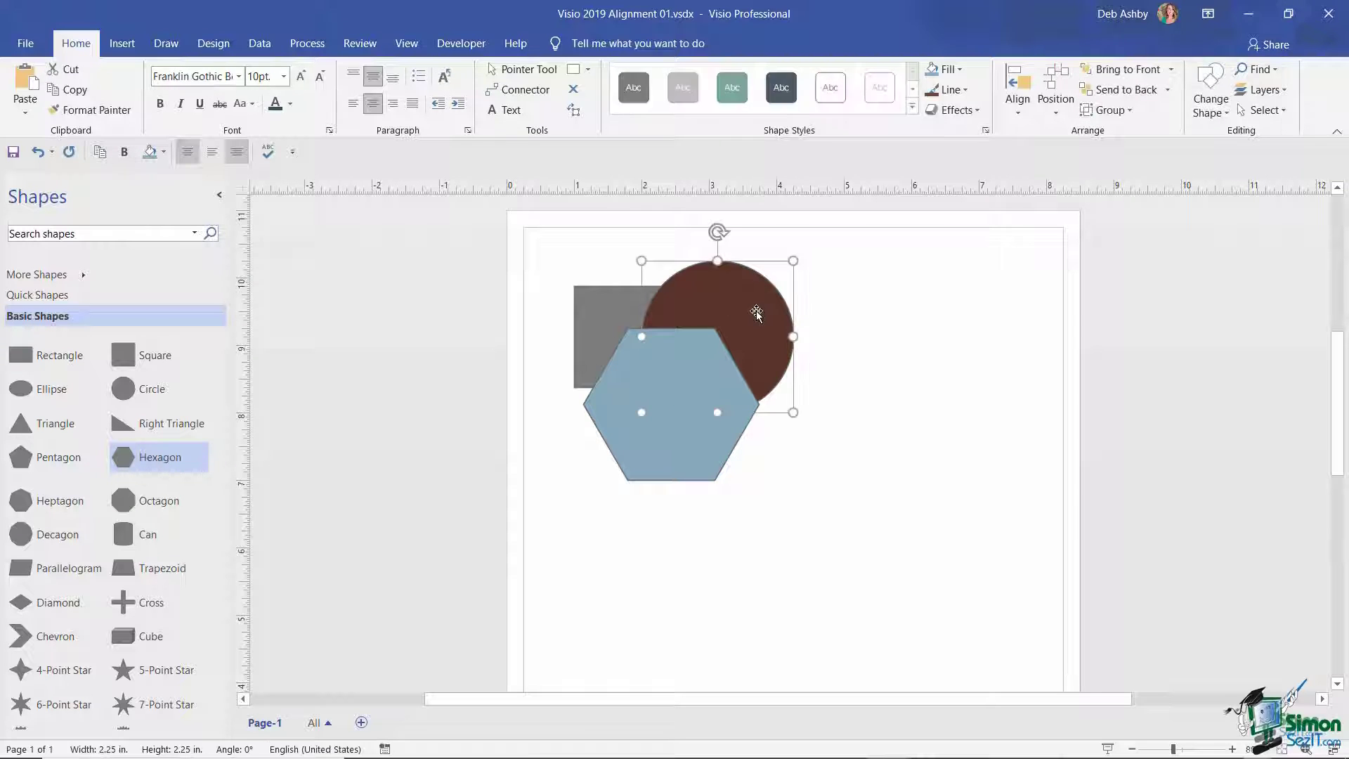
{"action": "left_click", "coordinate": [1171, 69]}
{"action": "left_click", "coordinate": [1152, 113]}
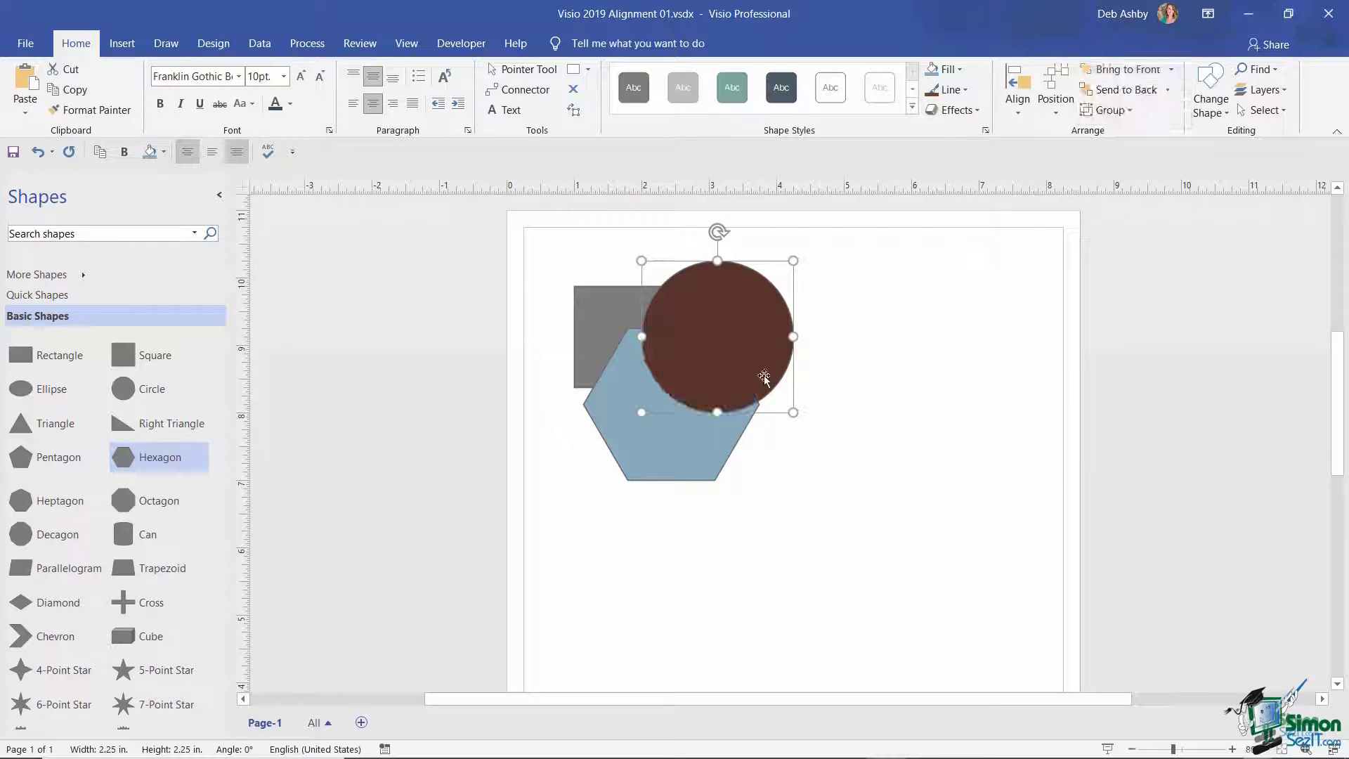
{"action": "left_click_drag", "start_coordinate": [731, 356], "coordinate": [757, 398]}
{"action": "left_click", "coordinate": [1038, 470]}
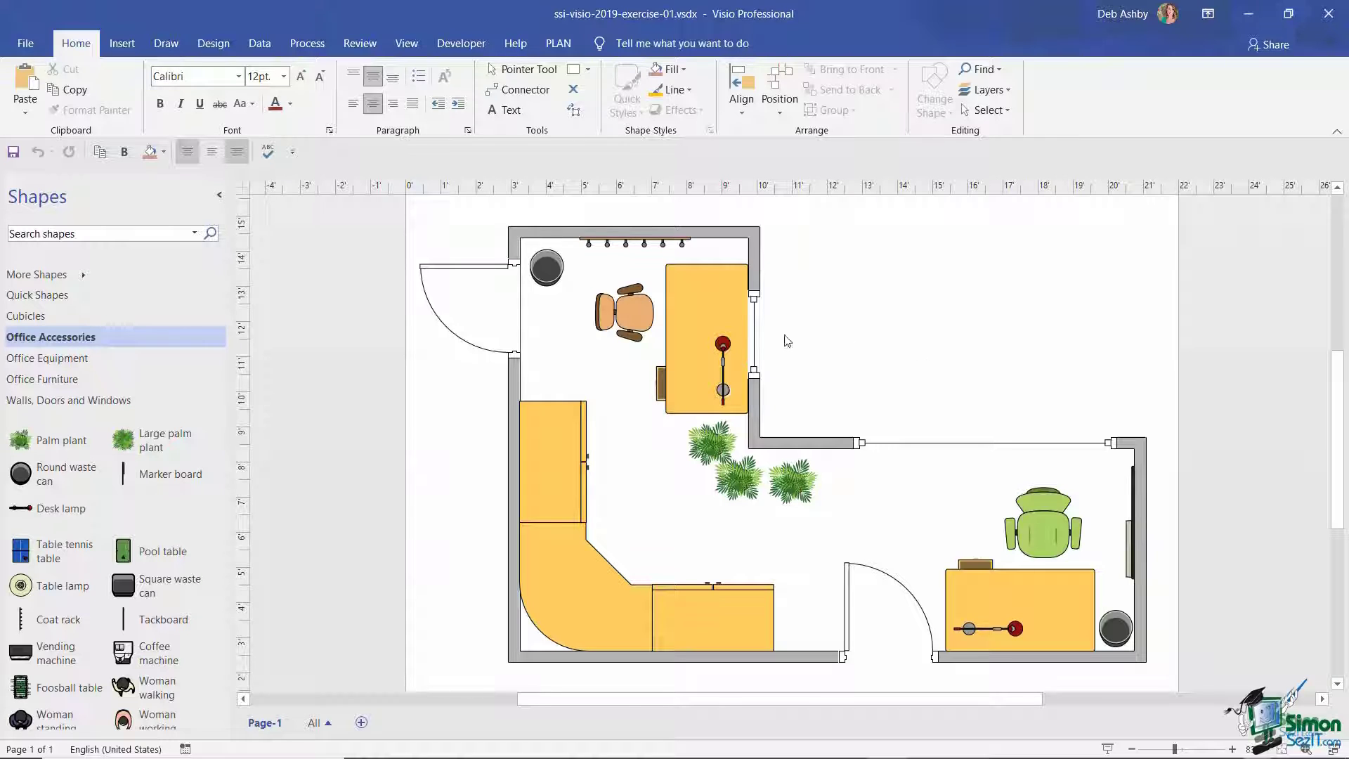
Step: Send the desk lamp to back behind the upper desk, then bring it to front again
{"action": "left_click", "coordinate": [723, 344]}
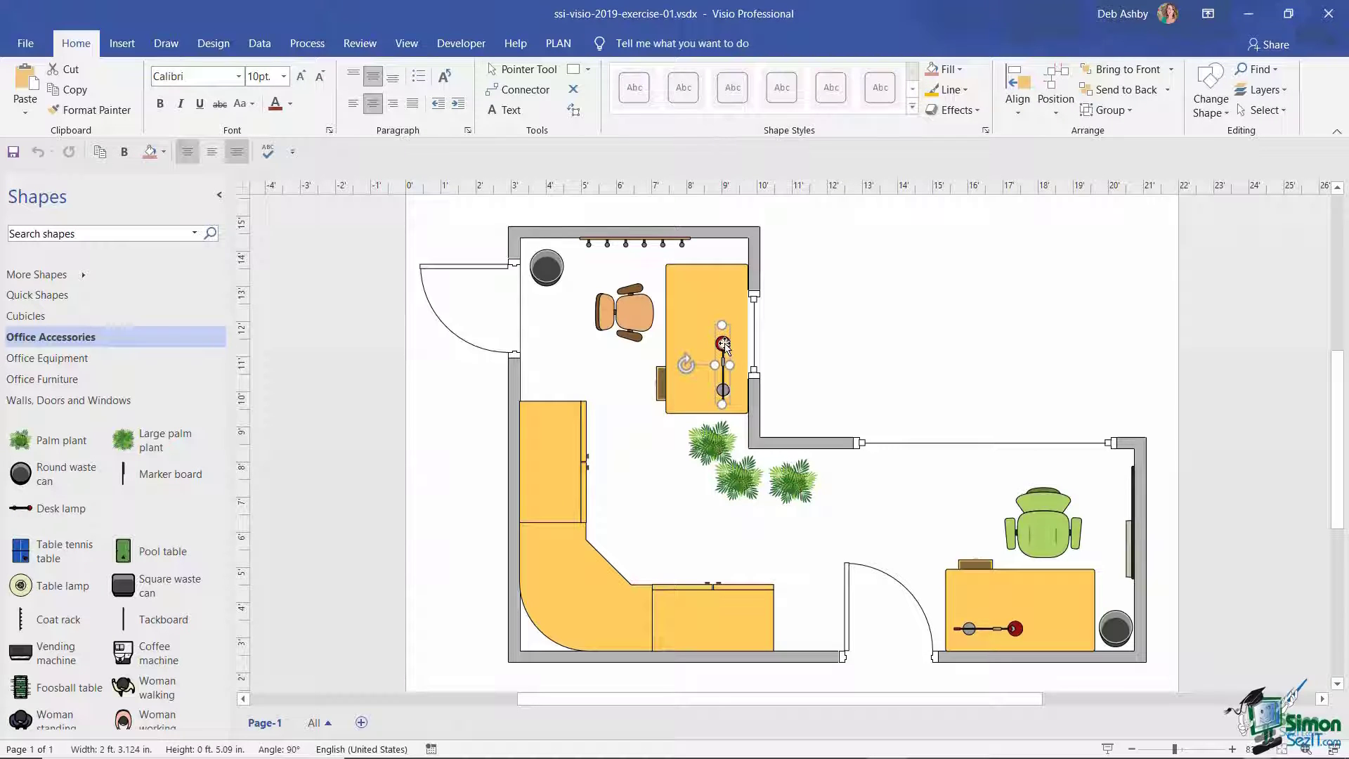
{"action": "left_click", "coordinate": [1168, 90]}
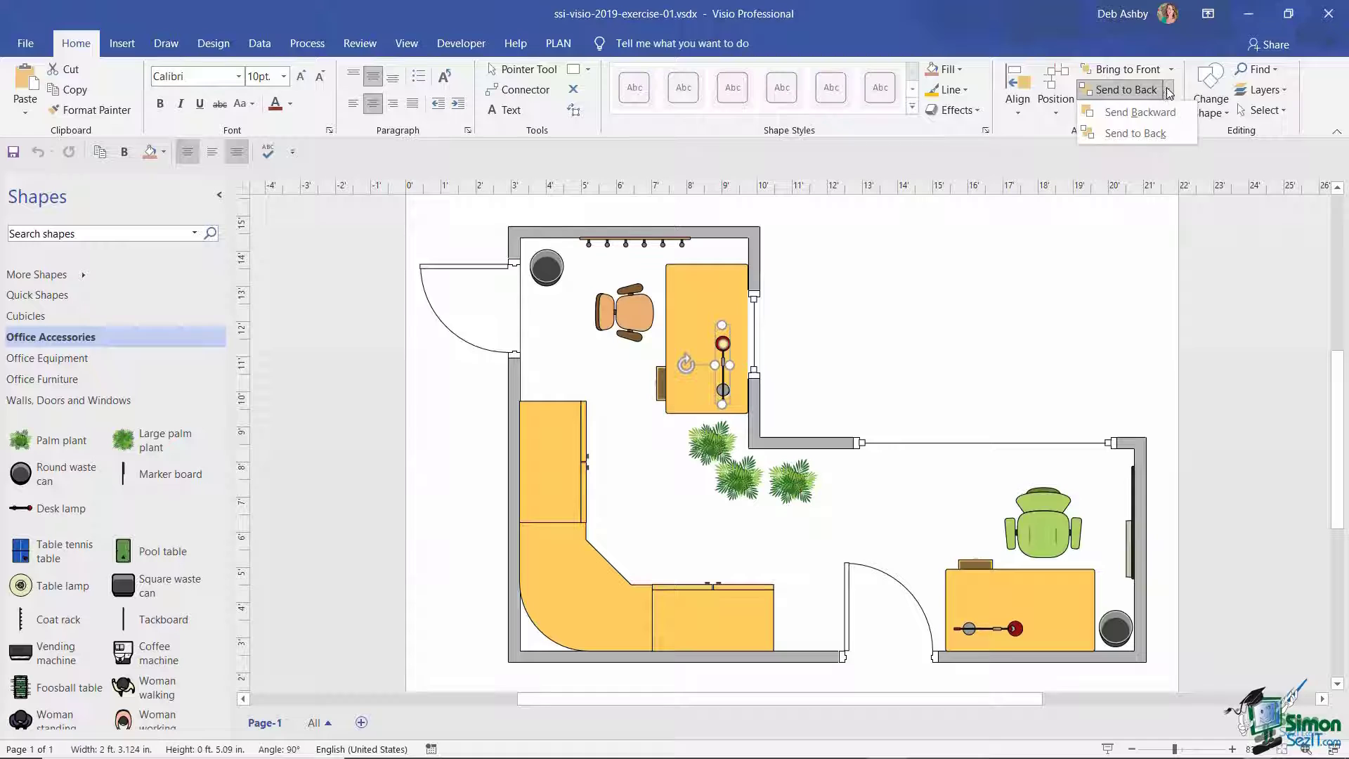
{"action": "left_click", "coordinate": [1147, 133]}
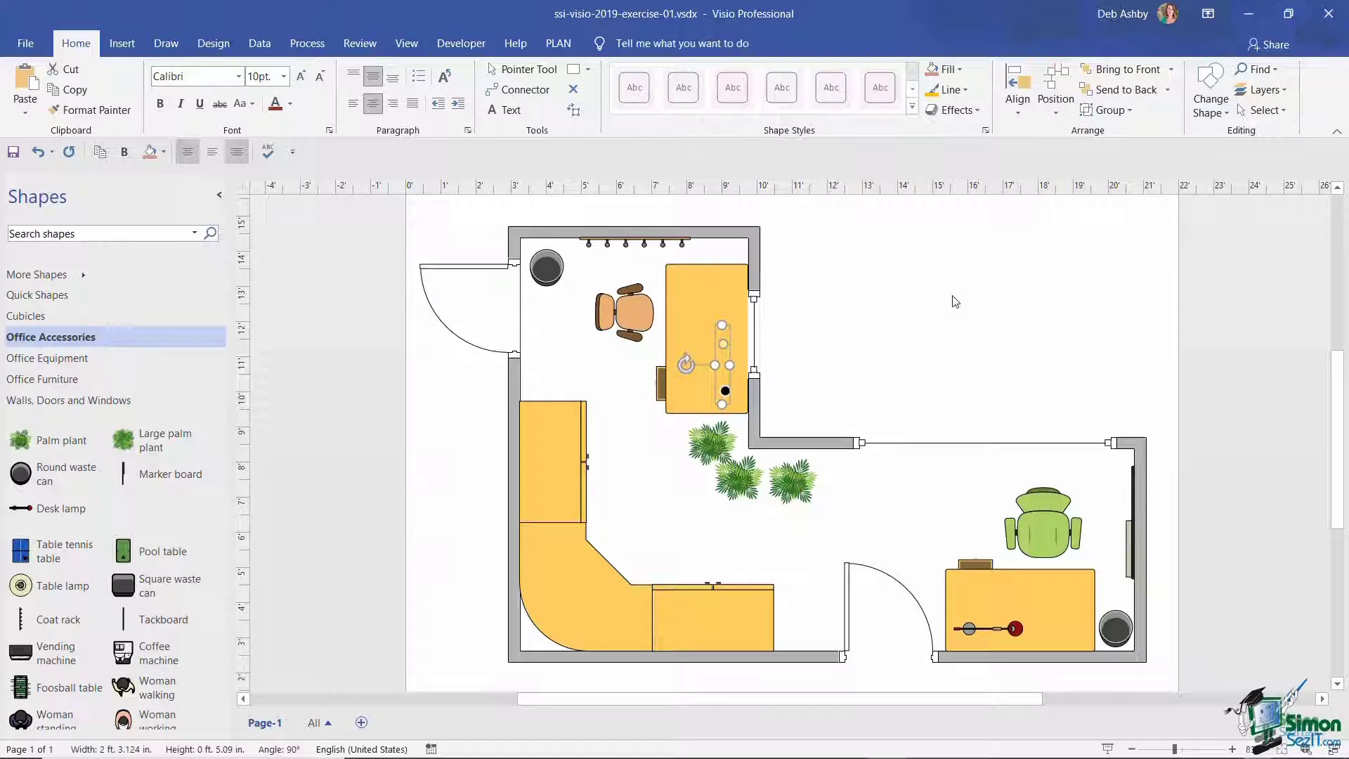
{"action": "left_click", "coordinate": [1171, 70]}
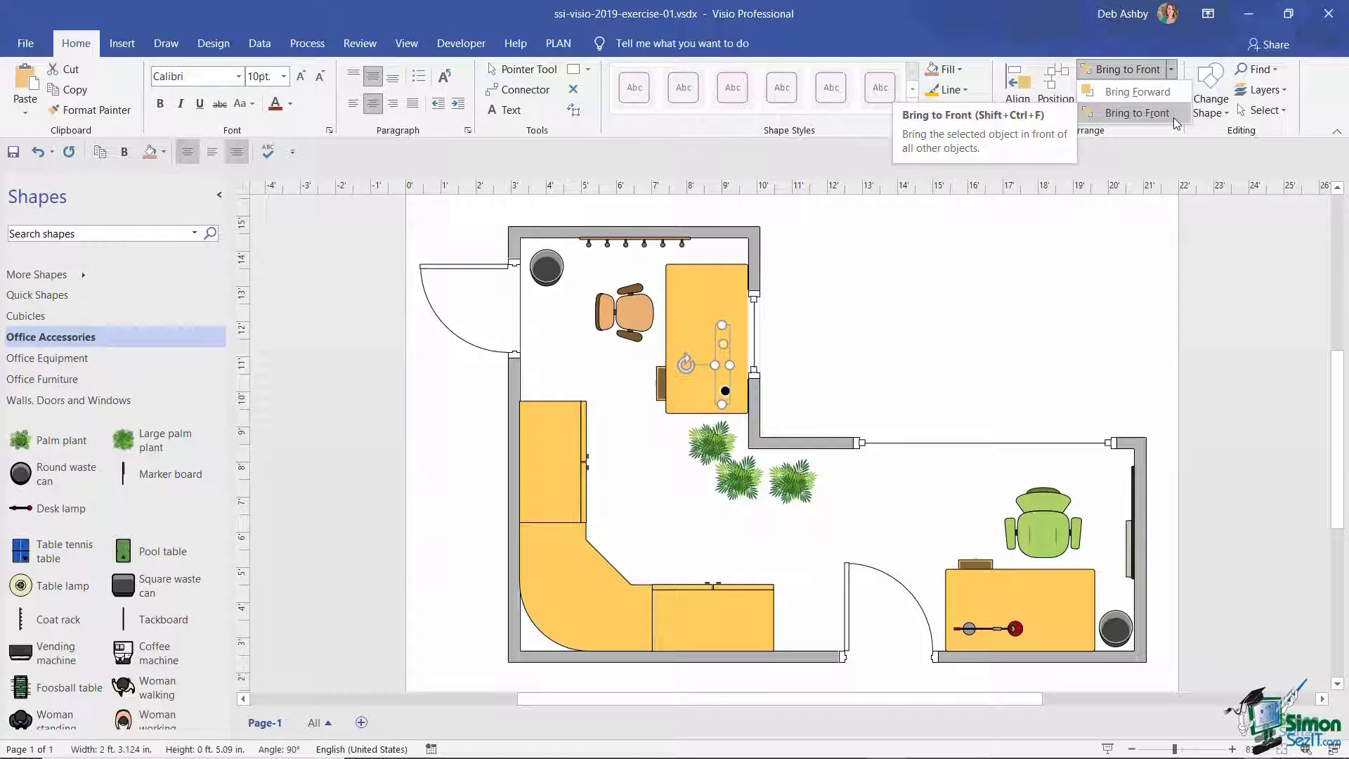
{"action": "left_click", "coordinate": [1138, 114]}
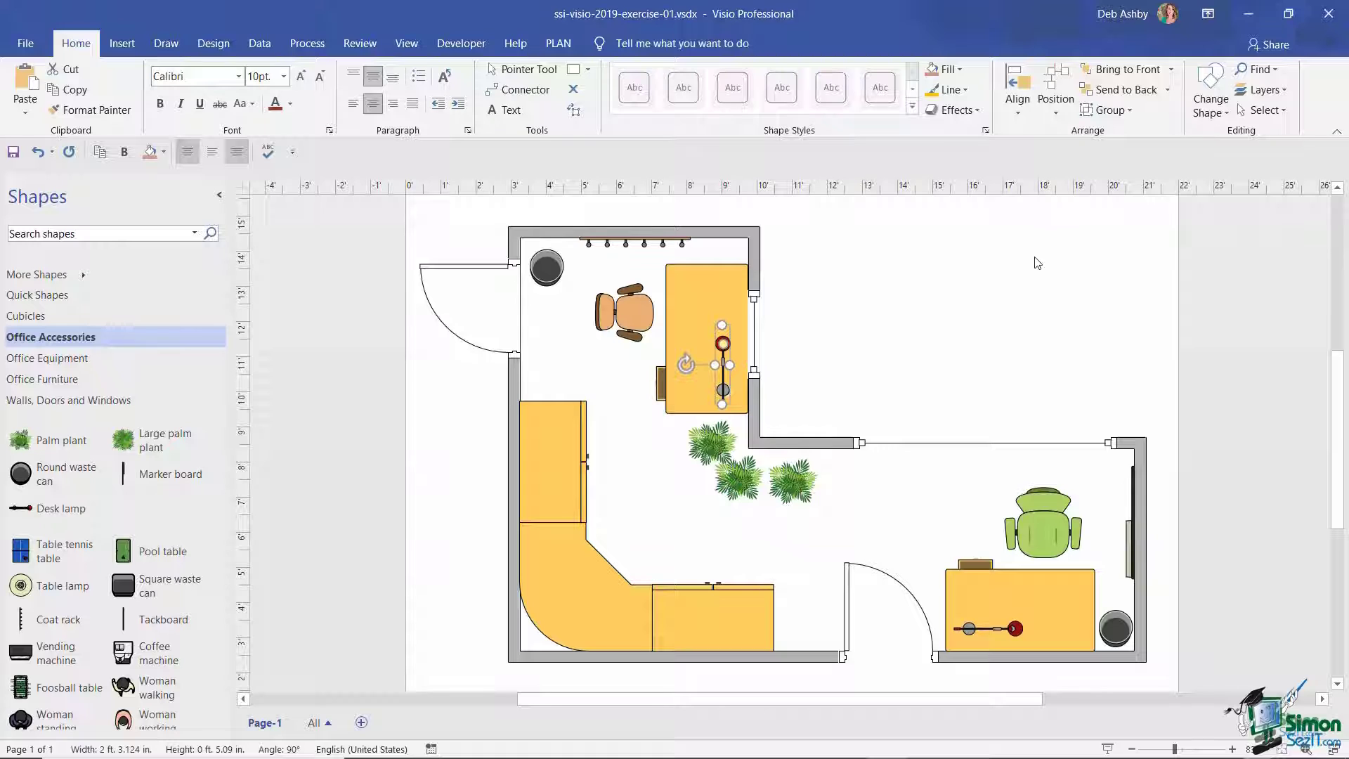
Step: Send the desk lamp behind the upper desk once more
{"action": "left_click", "coordinate": [769, 330]}
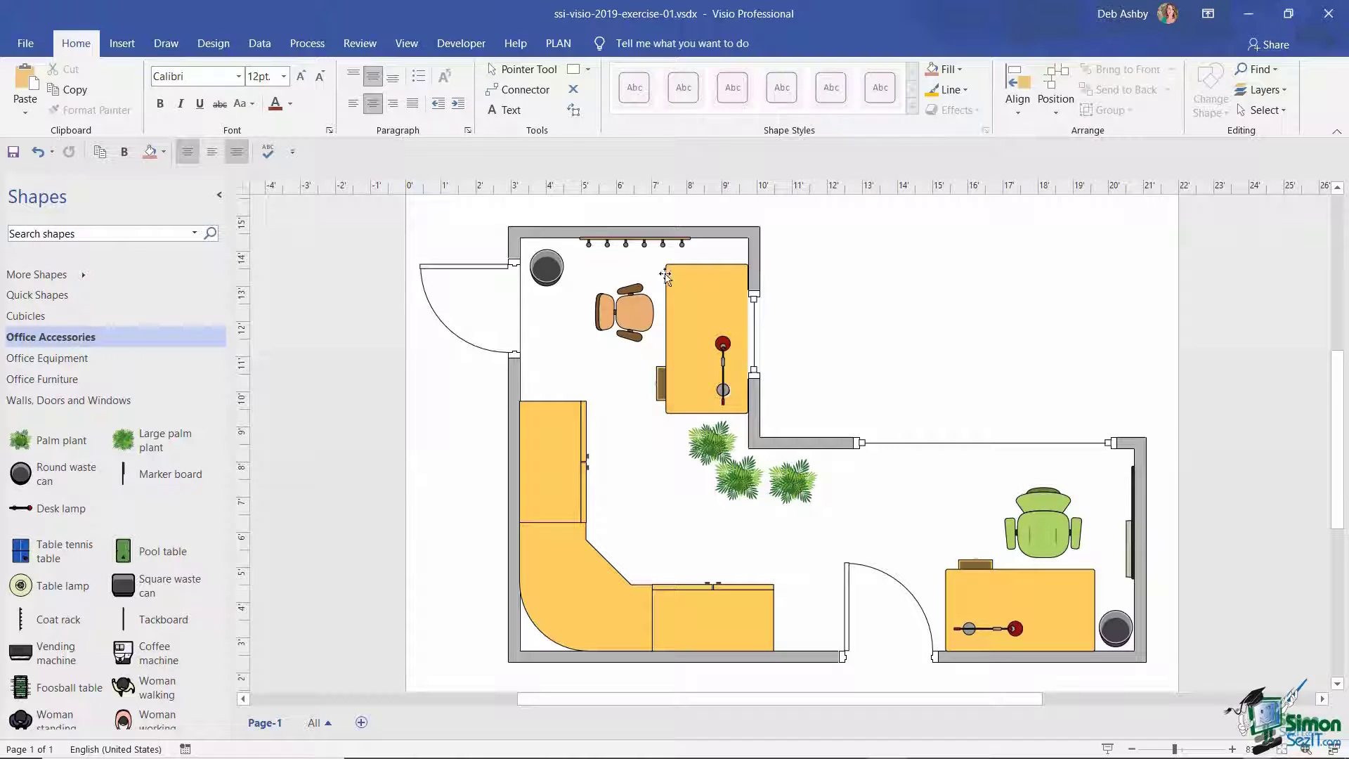
{"action": "left_click", "coordinate": [724, 351]}
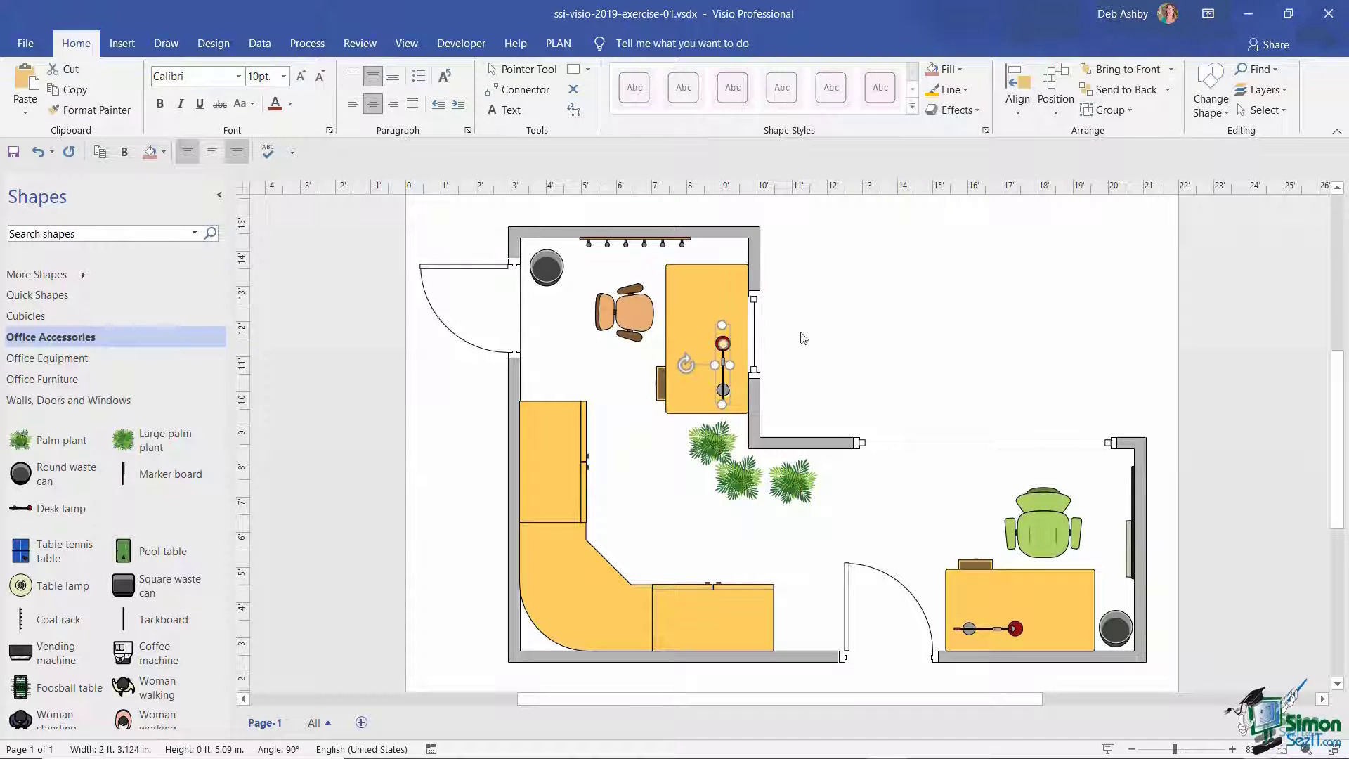
{"action": "left_click", "coordinate": [1167, 90]}
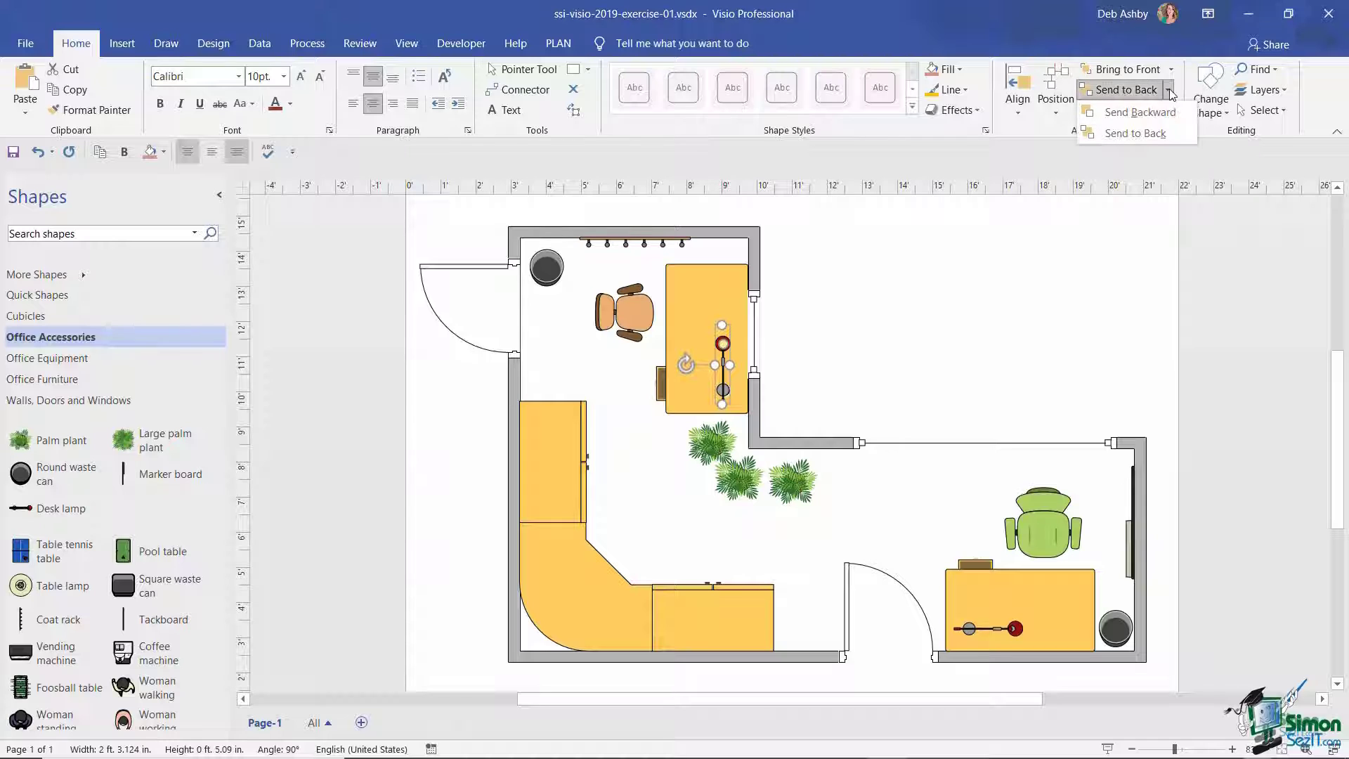
{"action": "left_click", "coordinate": [1135, 133]}
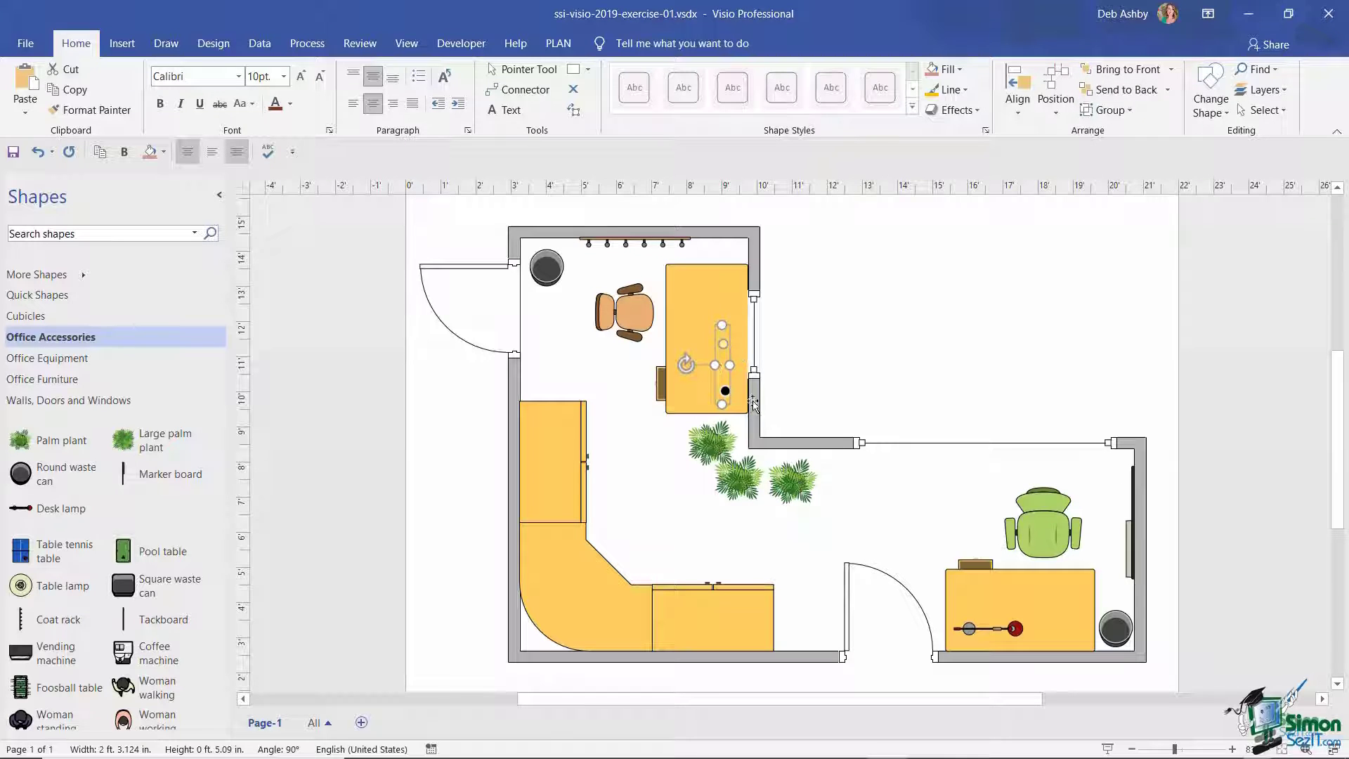
{"action": "left_click", "coordinate": [1054, 283]}
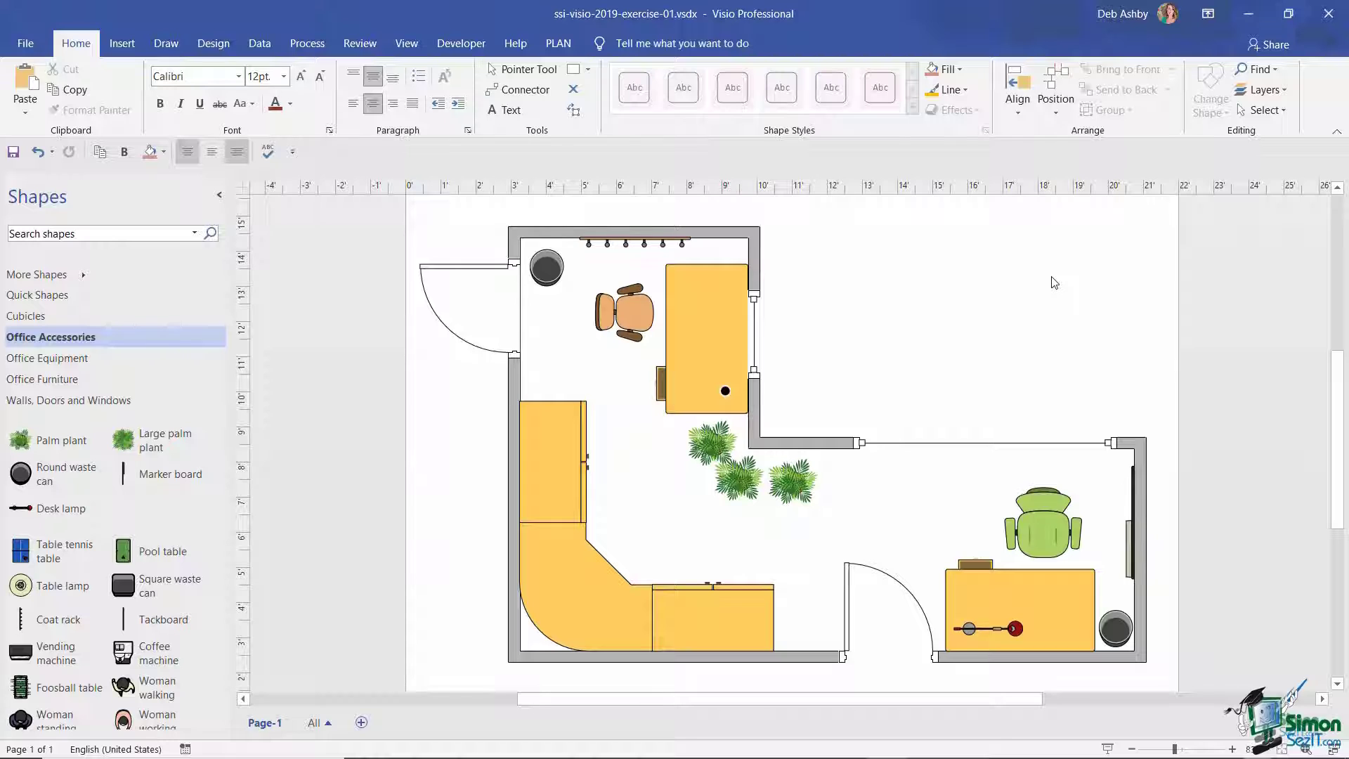
Step: Send the upper desk backward one layer so the lamp shows on top
{"action": "left_click", "coordinate": [716, 300]}
{"action": "left_click", "coordinate": [1168, 95]}
{"action": "left_click", "coordinate": [1142, 134]}
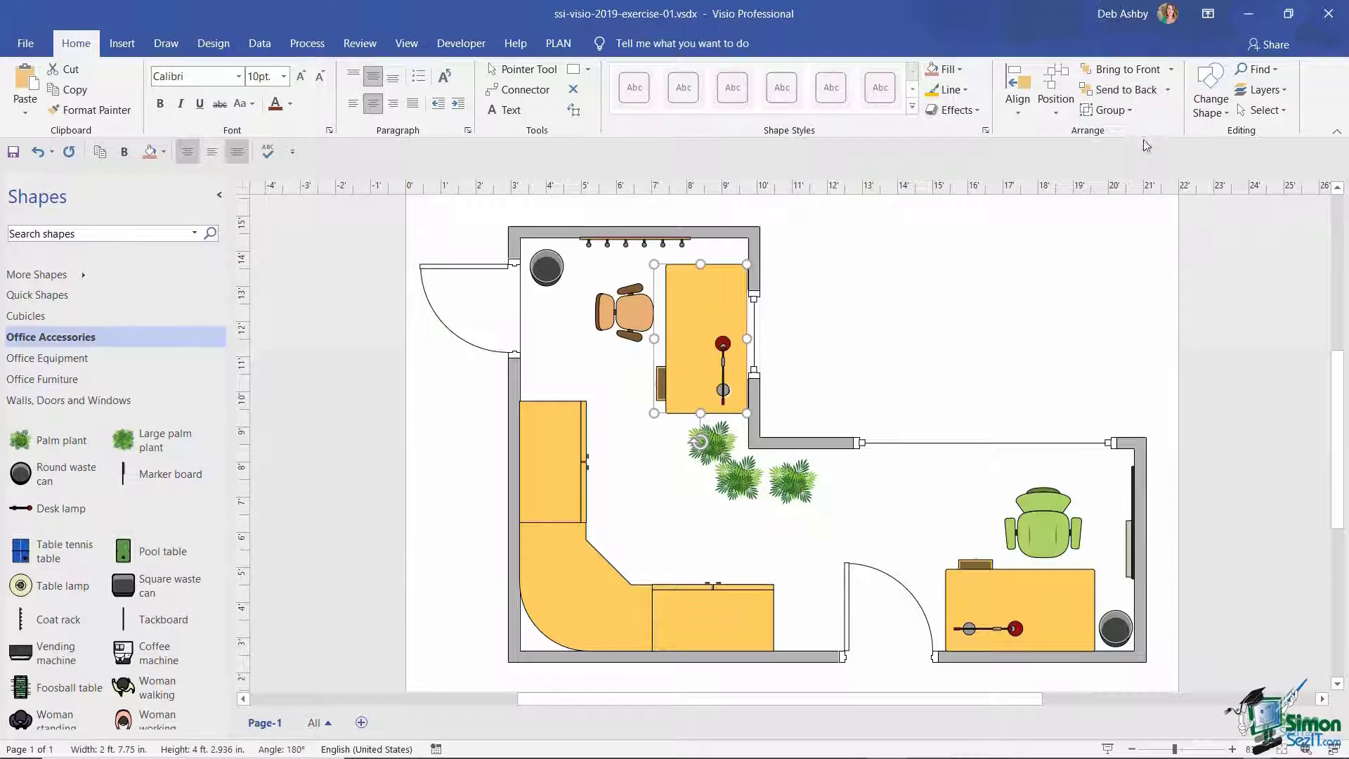
{"action": "left_click", "coordinate": [944, 292]}
Step: Place a slightly enlarged Man working figure on the green chair, sent back then brought to front
{"action": "scroll", "coordinate": [220, 546], "scroll_direction": "down", "scroll_amount": 5}
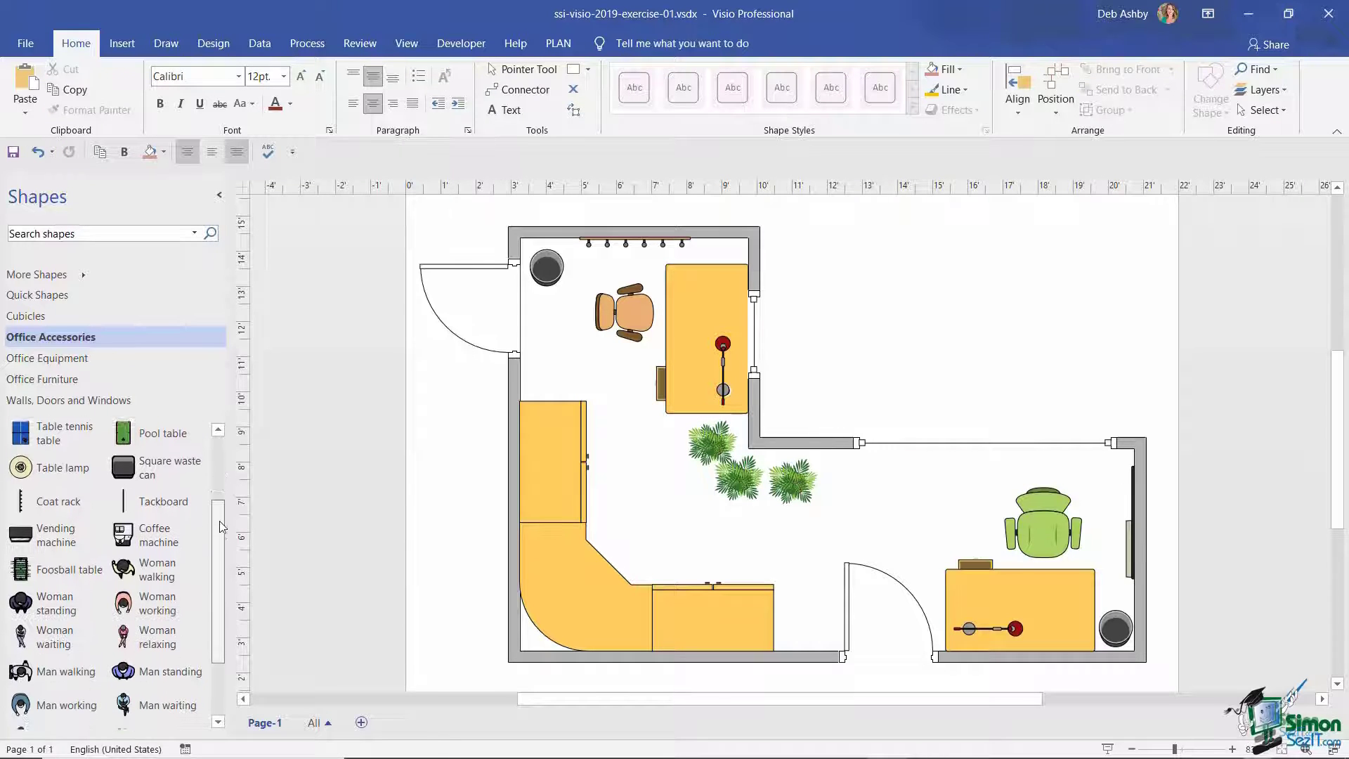
{"action": "scroll", "coordinate": [220, 547], "scroll_direction": "down", "scroll_amount": 2}
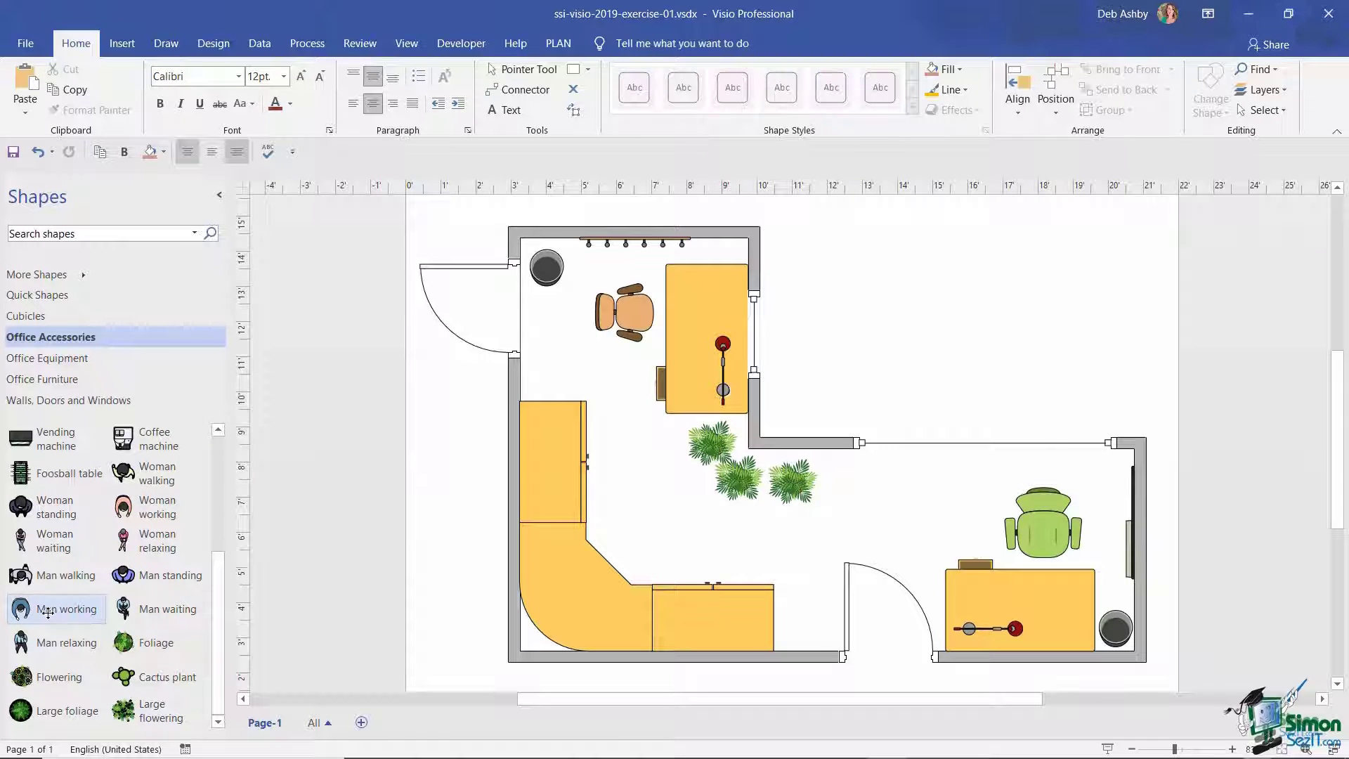
{"action": "left_click_drag", "start_coordinate": [43, 611], "coordinate": [1011, 528]}
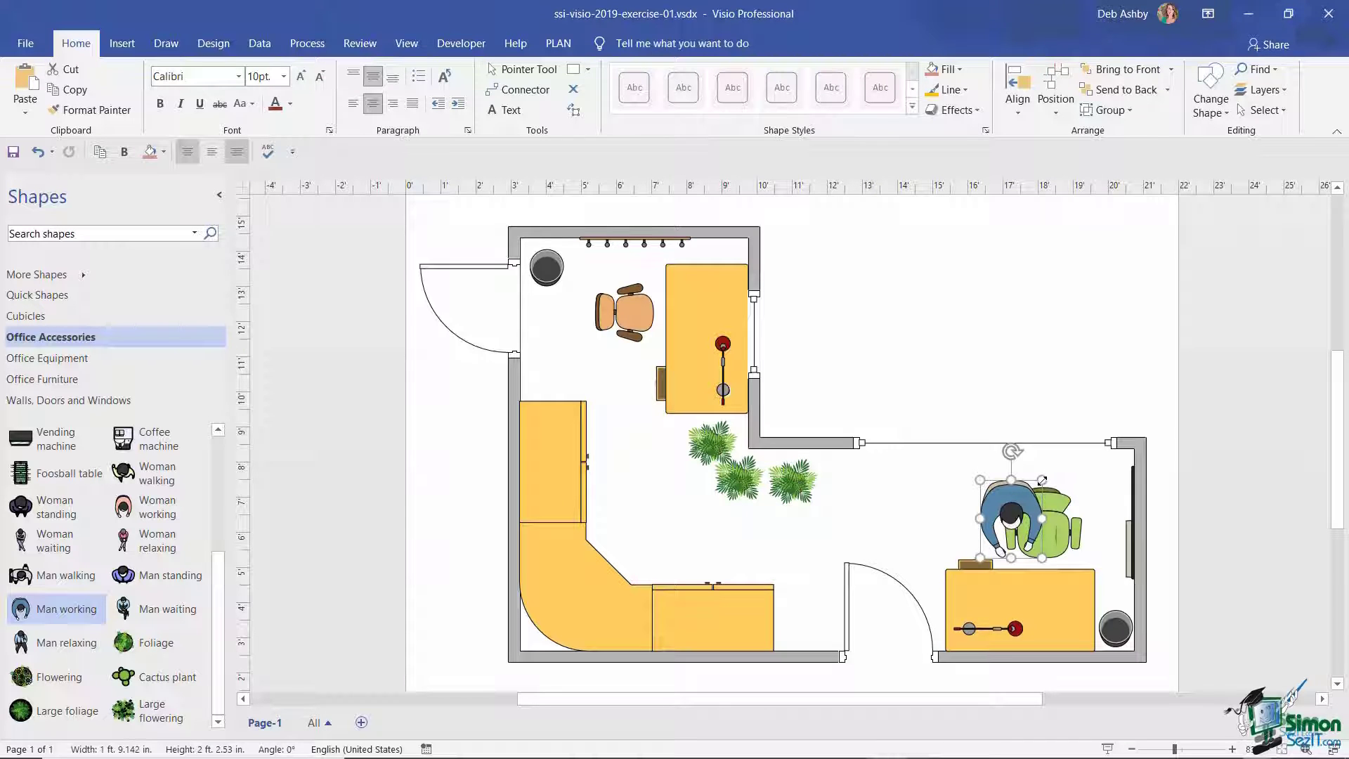
{"action": "left_click_drag", "start_coordinate": [1038, 485], "coordinate": [1051, 513]}
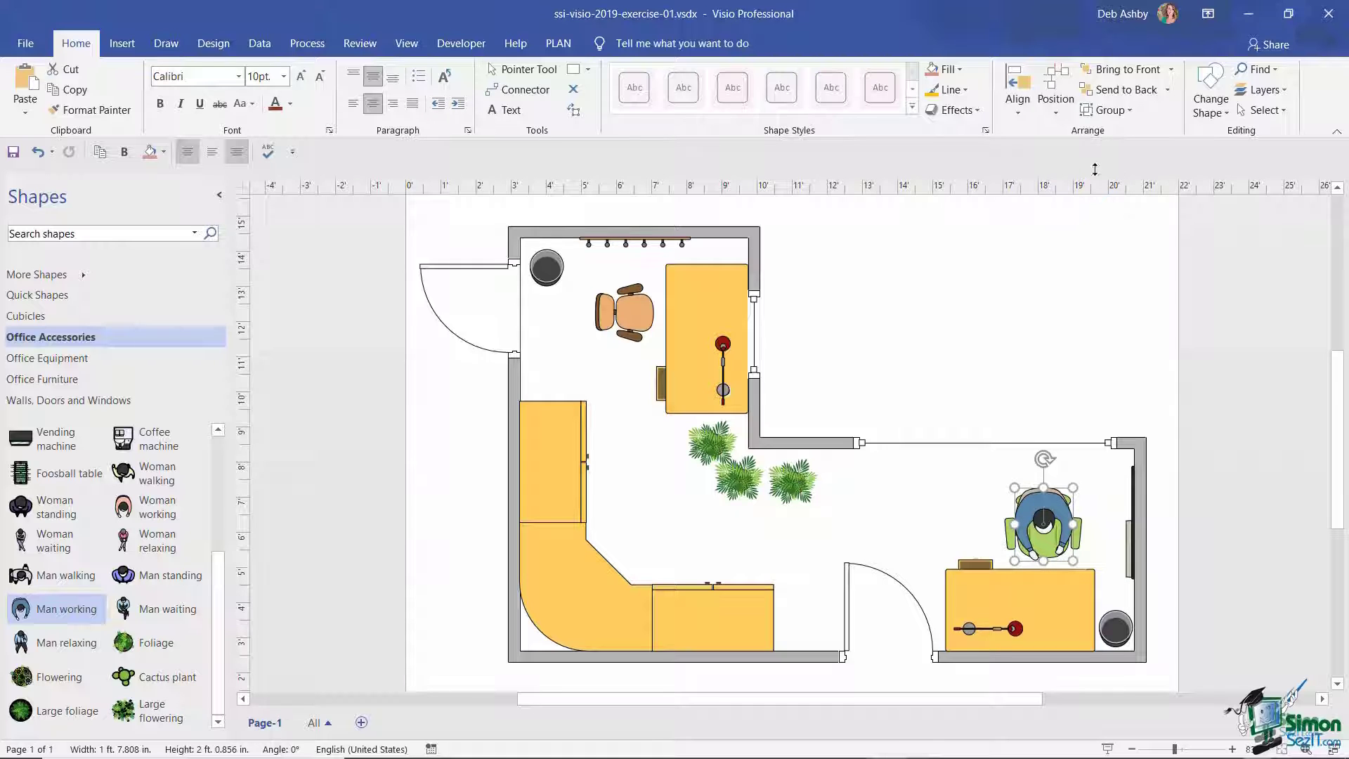
{"action": "left_click", "coordinate": [1139, 94]}
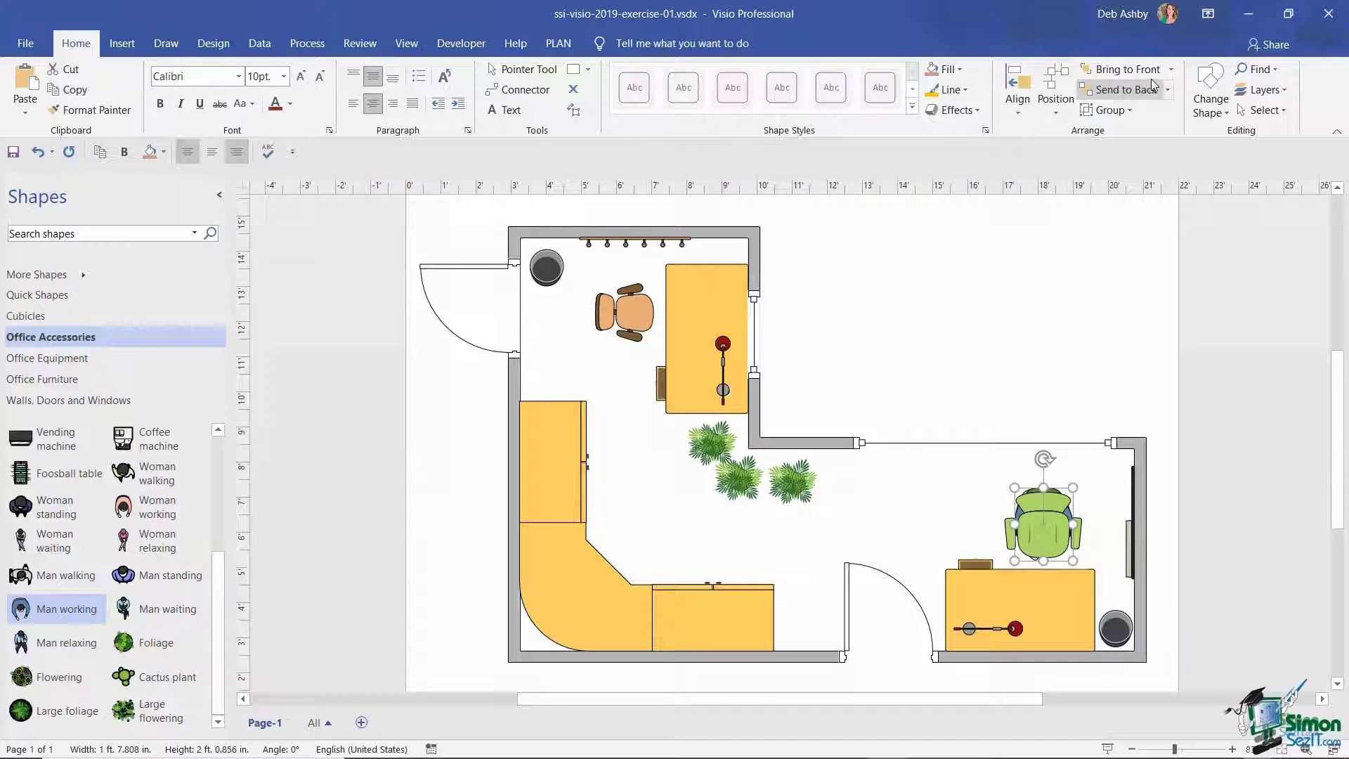
{"action": "left_click", "coordinate": [1147, 76]}
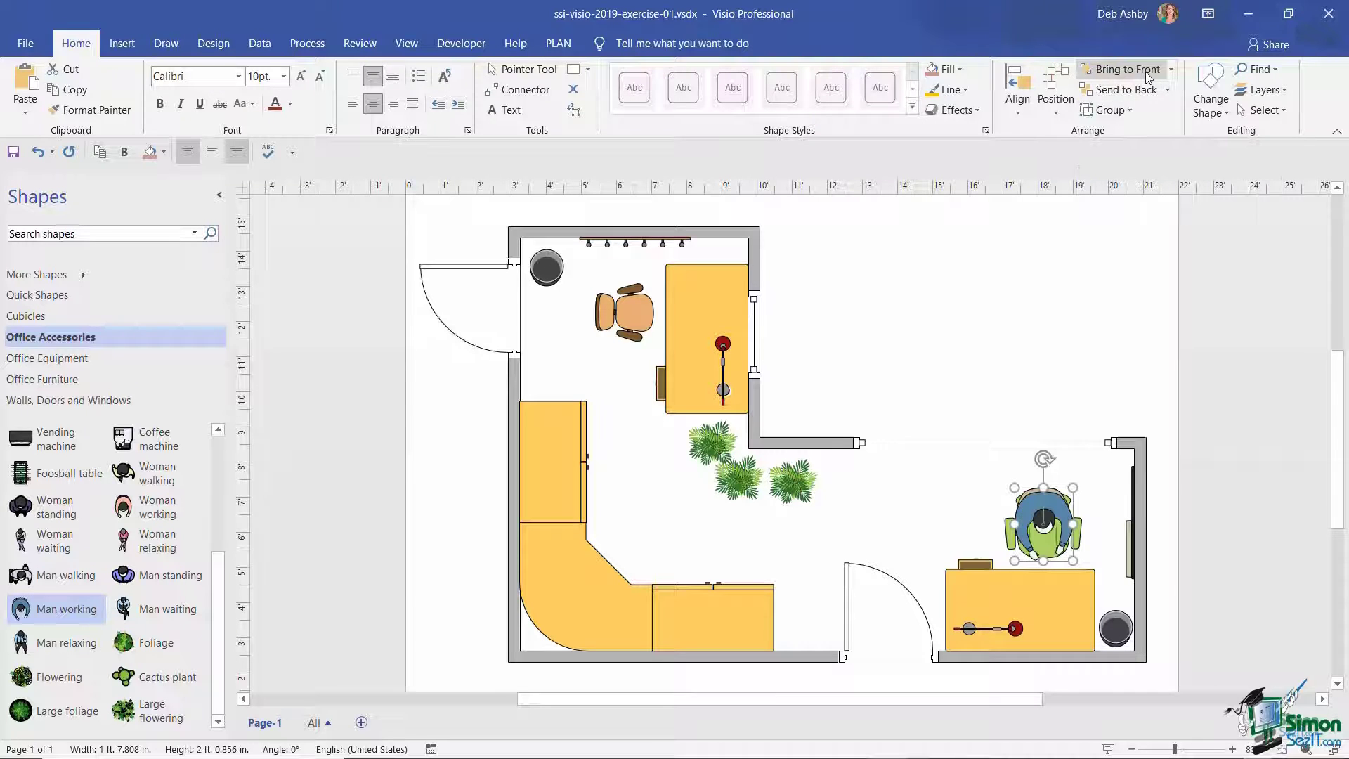
Step: Marquee-select the grey rectangle, brown circle and blue hexagon
{"action": "left_click", "coordinate": [1033, 338]}
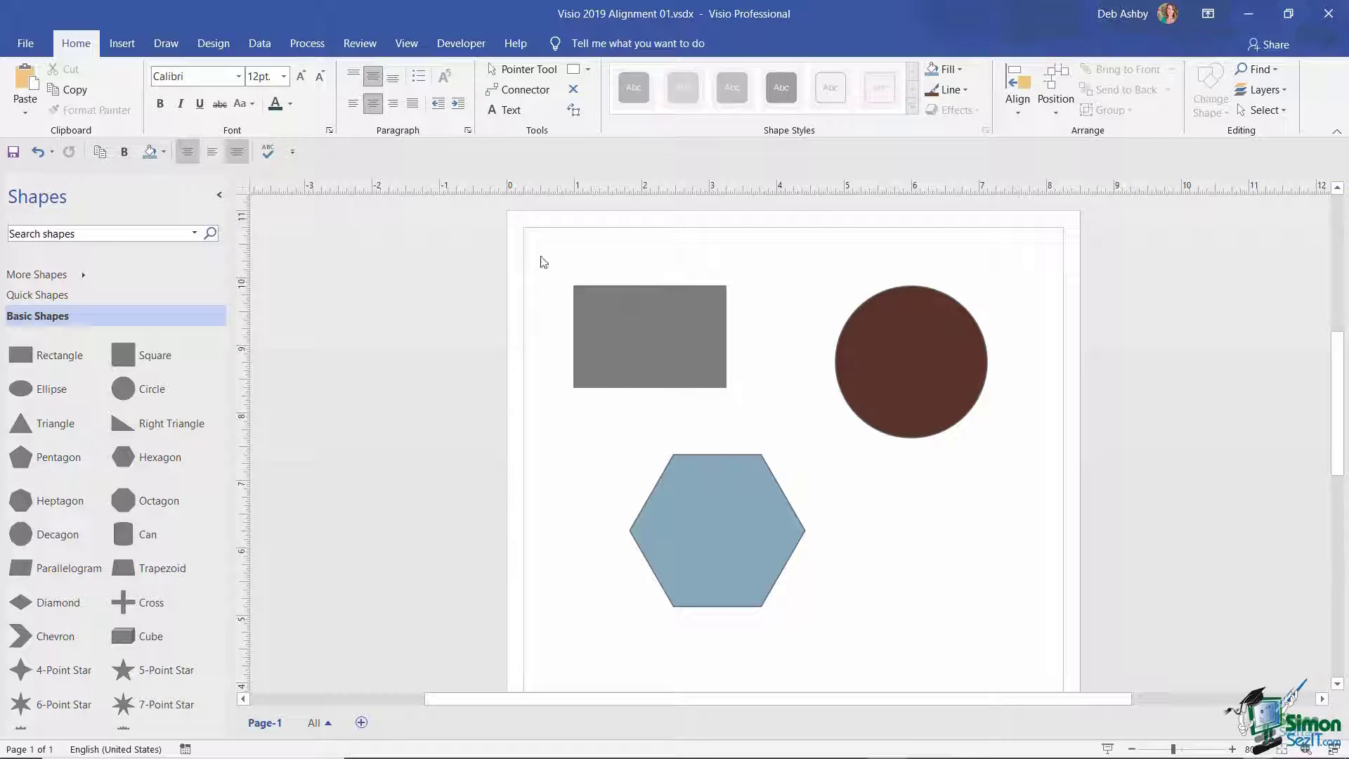
{"action": "left_click_drag", "start_coordinate": [538, 251], "coordinate": [1028, 654]}
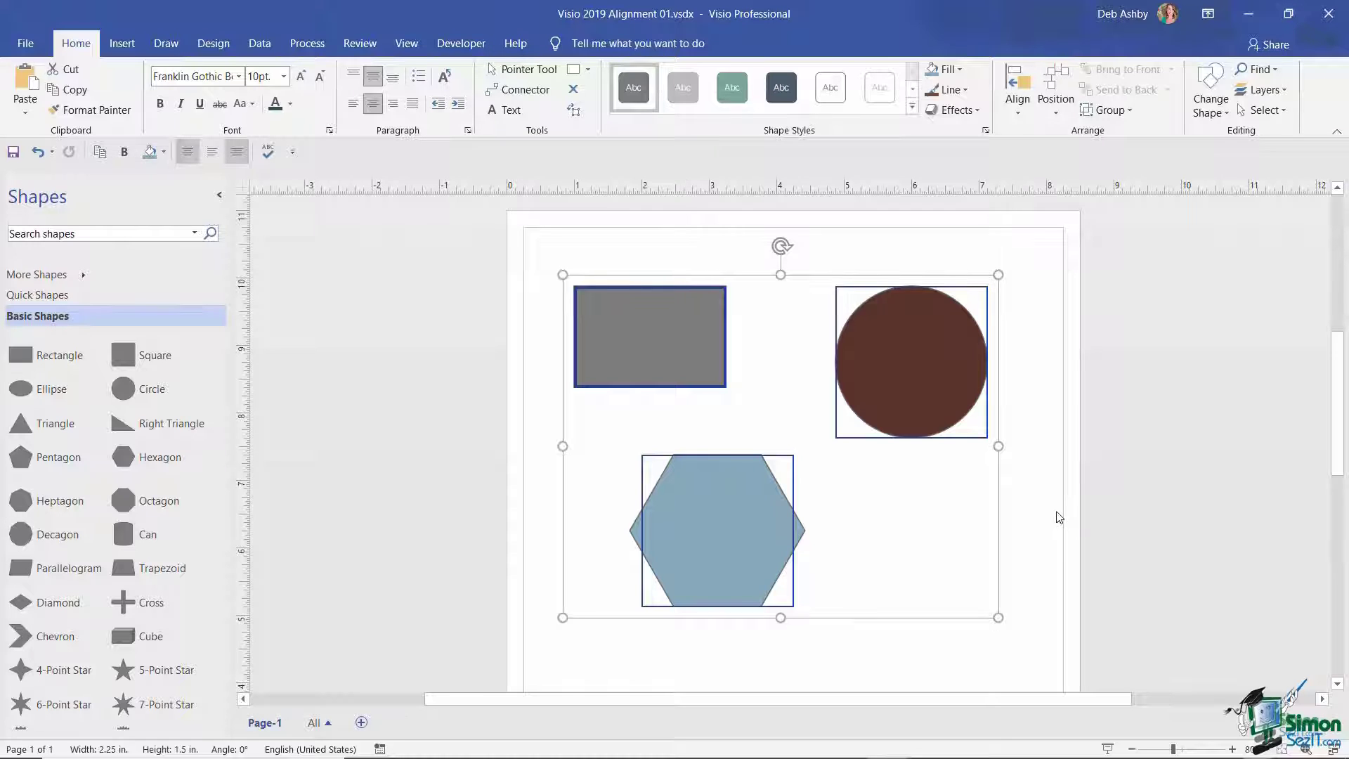
{"action": "left_click", "coordinate": [1031, 112]}
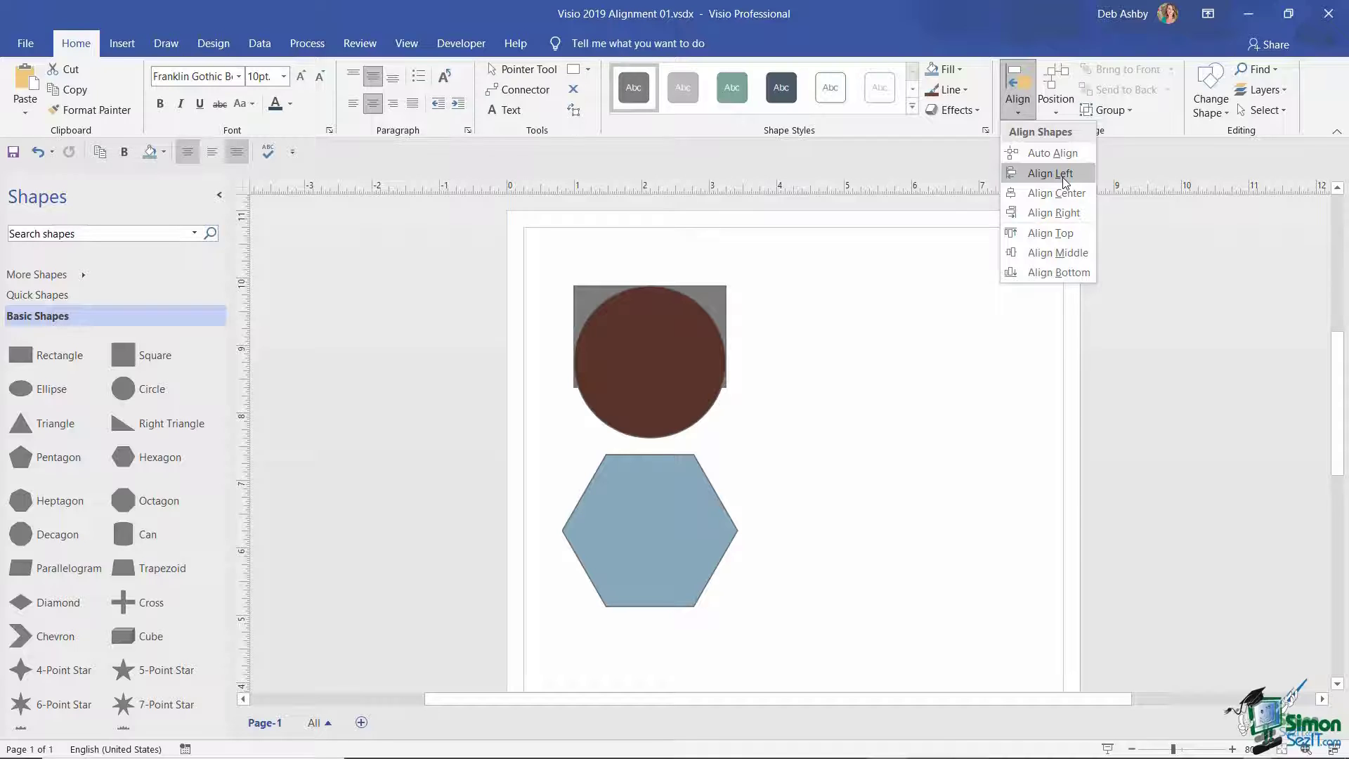
{"action": "left_click", "coordinate": [1044, 236]}
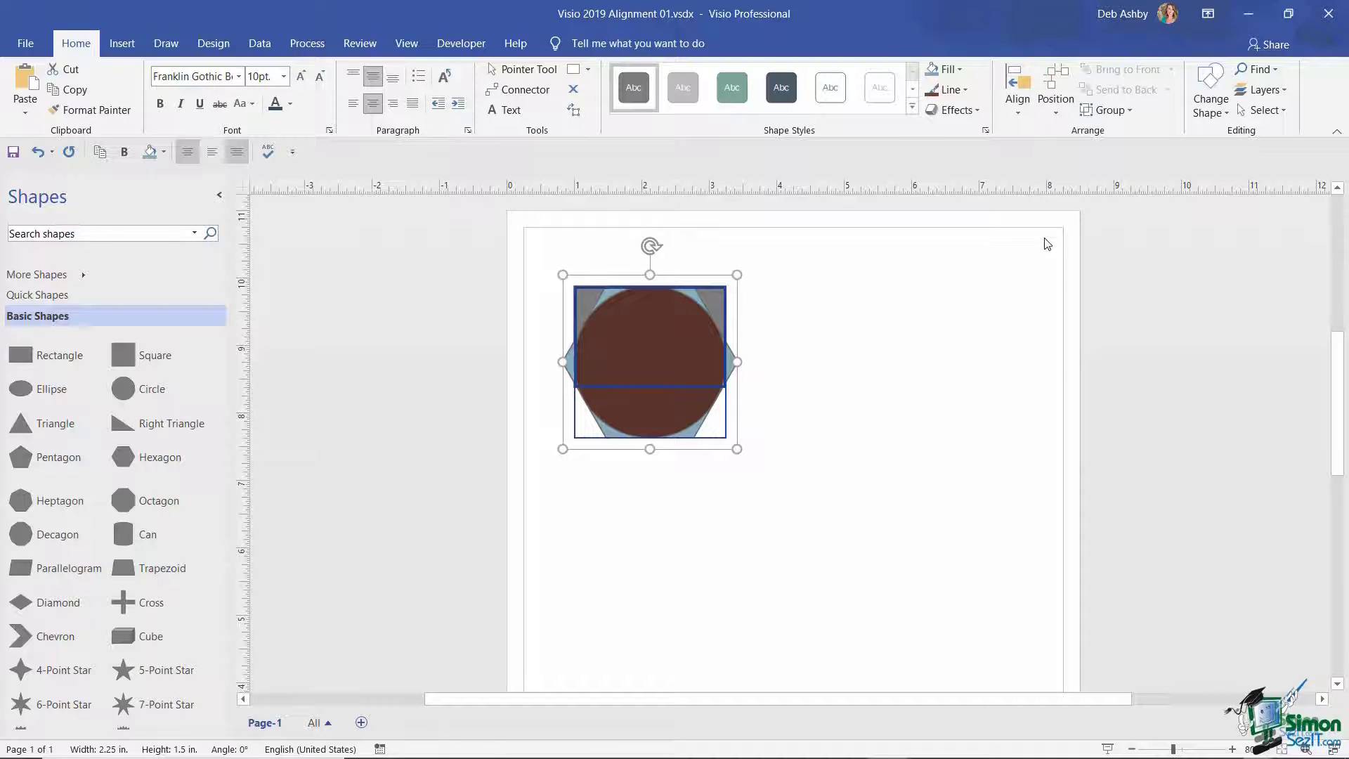
{"action": "left_click", "coordinate": [1016, 119]}
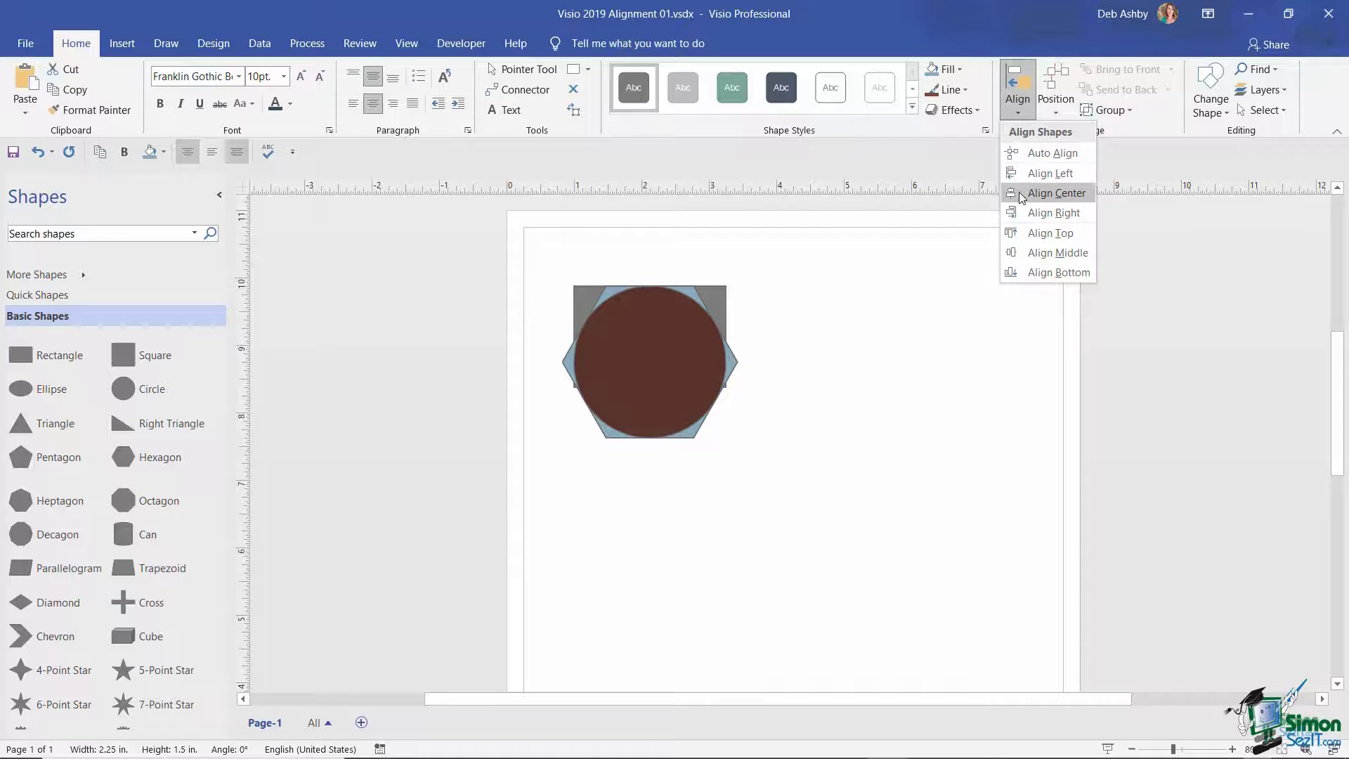
{"action": "left_click", "coordinate": [1022, 195]}
{"action": "left_click", "coordinate": [1017, 107]}
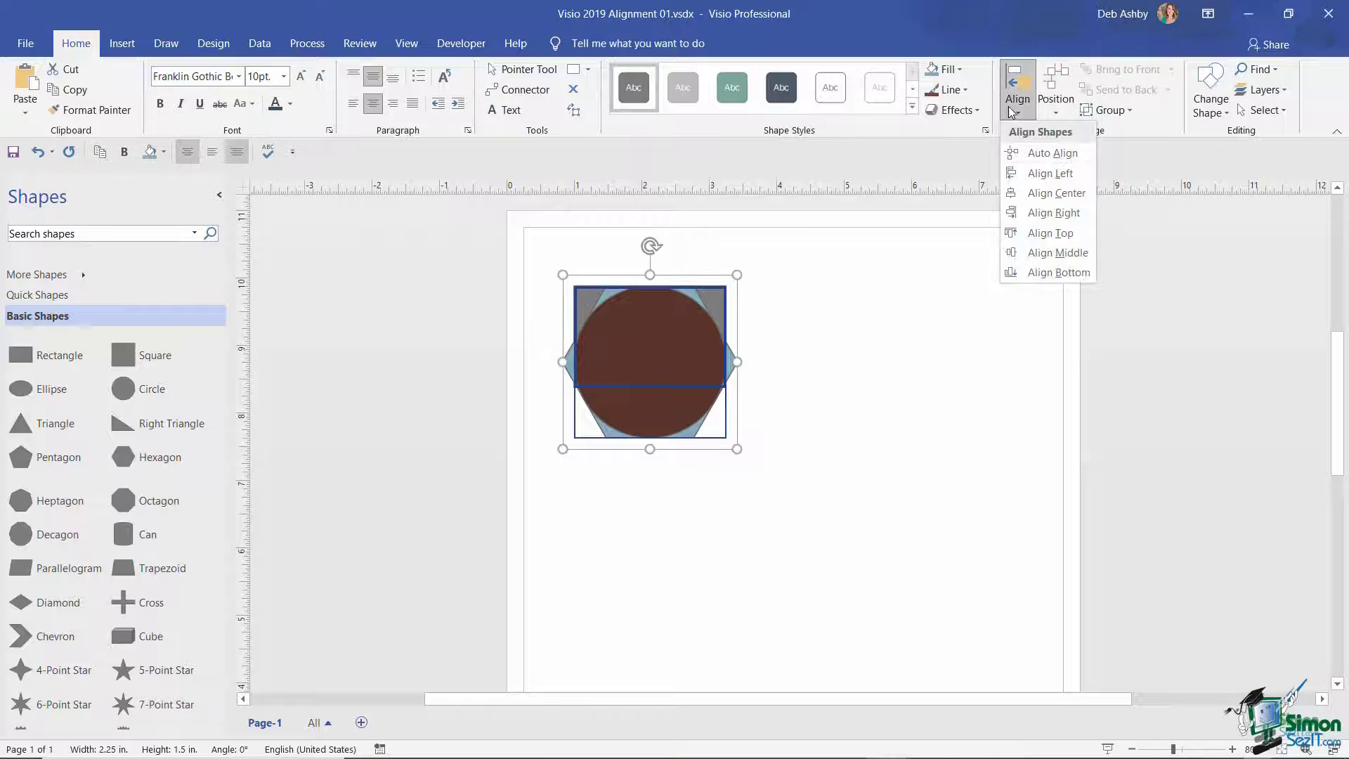
{"action": "left_click", "coordinate": [1044, 253]}
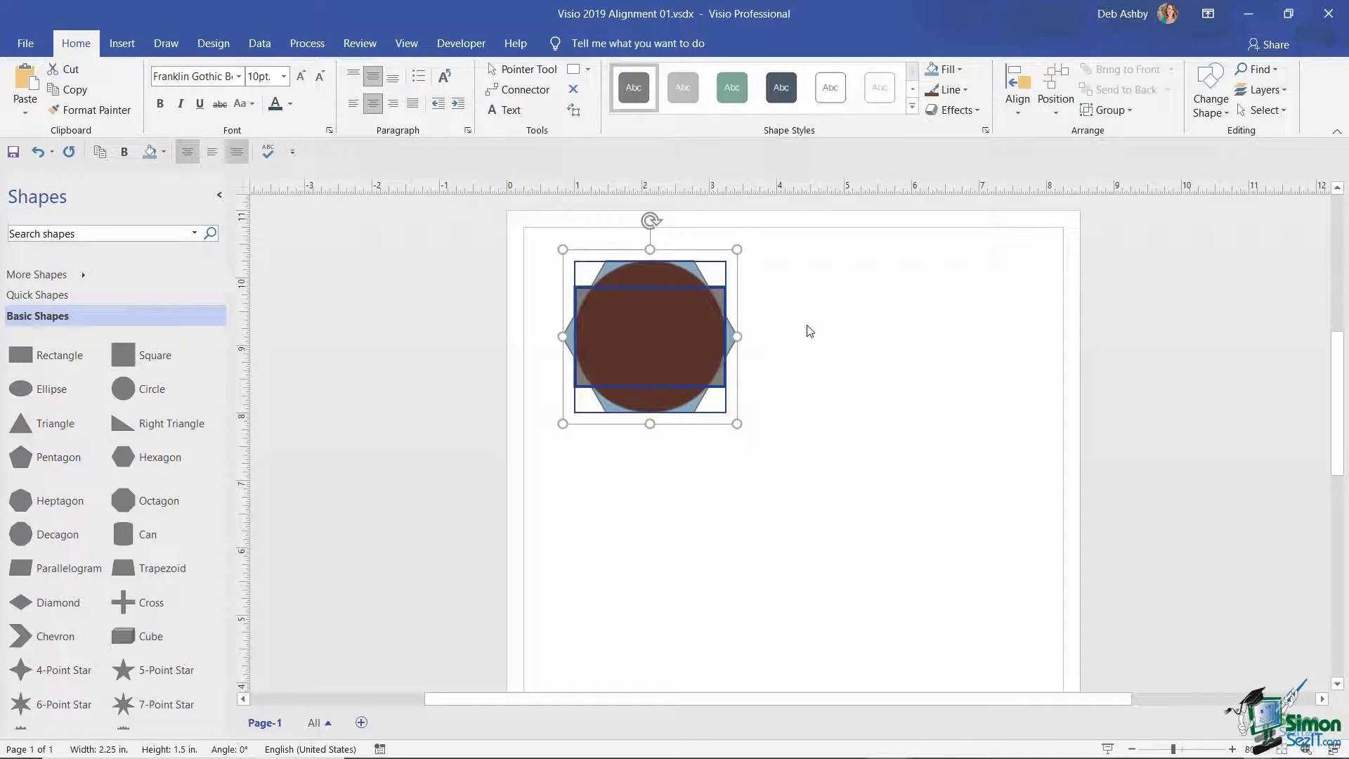
{"action": "key", "text": "ctrl+z"}
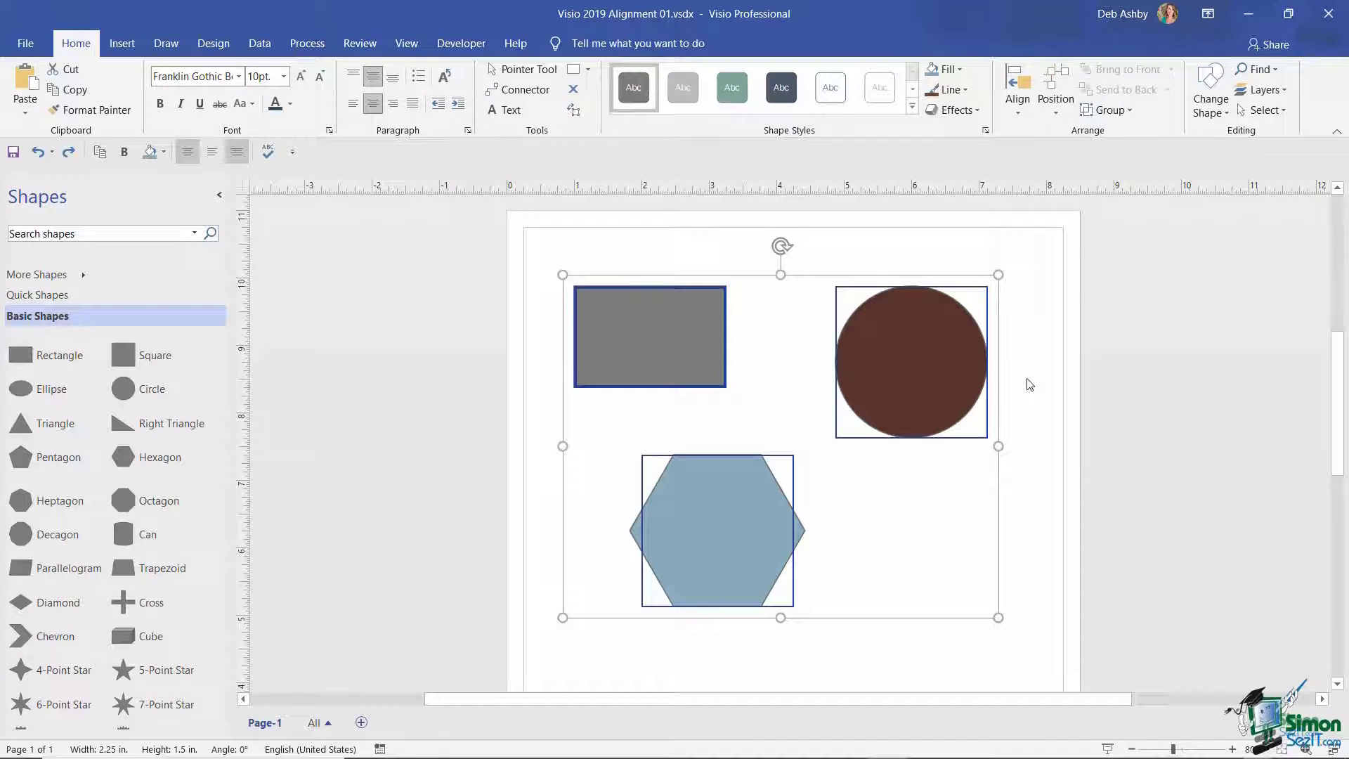
Step: Distribute the three shapes using the third horizontal method in More Distribute Options
{"action": "left_click", "coordinate": [1059, 117]}
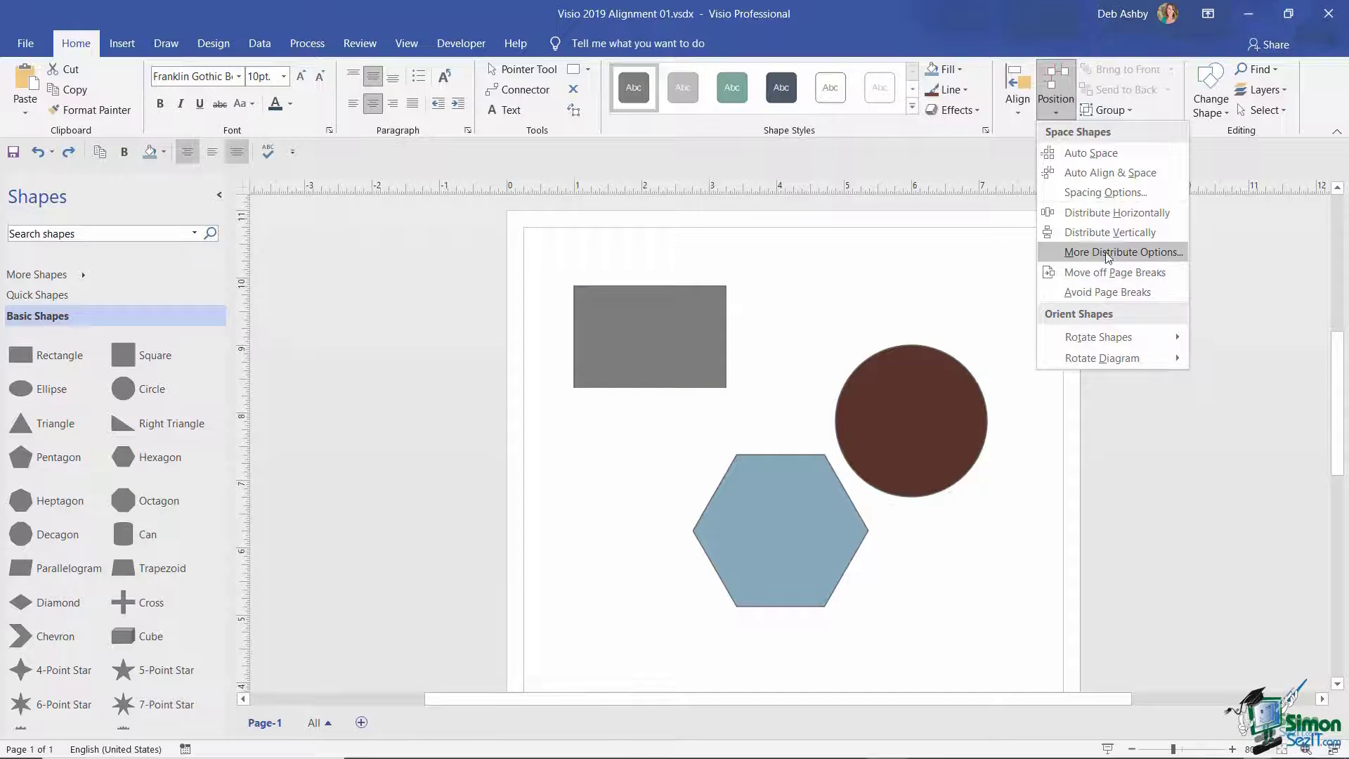
{"action": "left_click", "coordinate": [1144, 251]}
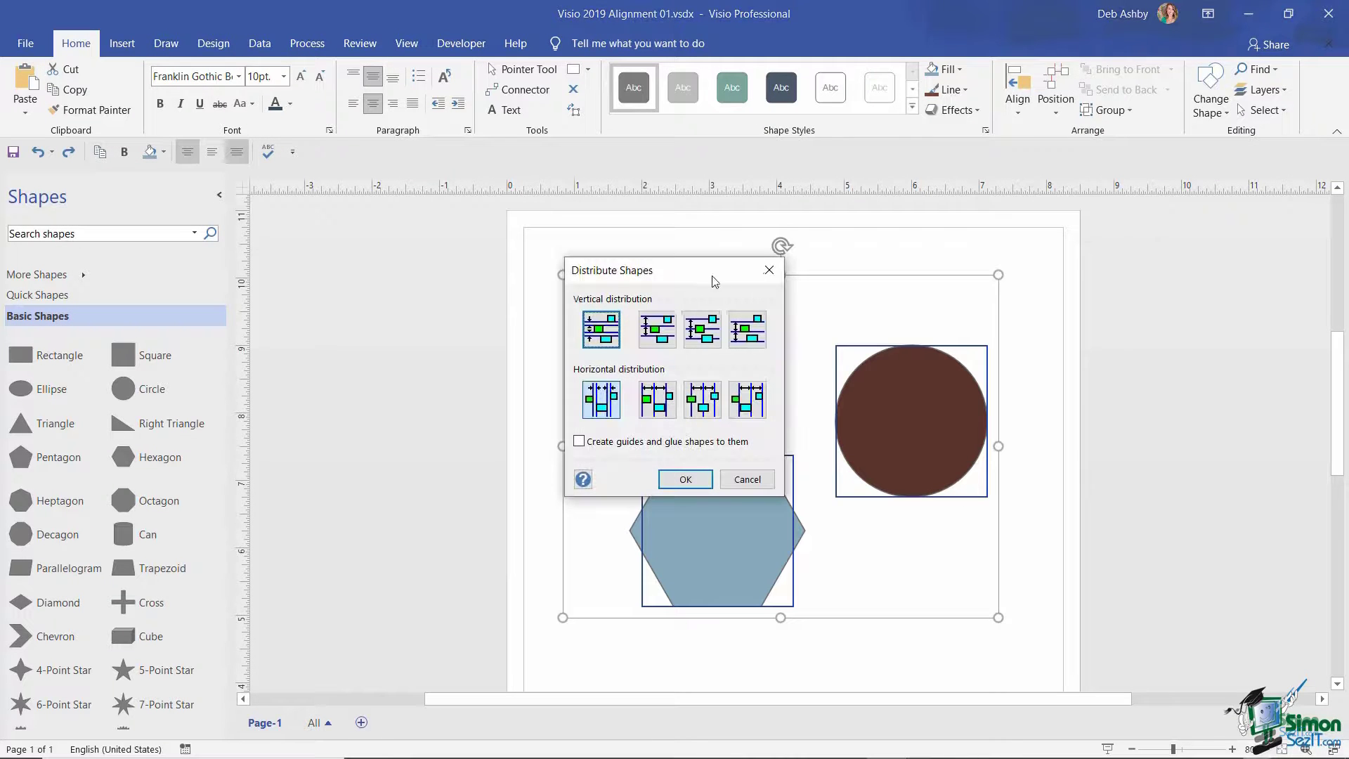
{"action": "left_click_drag", "start_coordinate": [694, 279], "coordinate": [422, 225]}
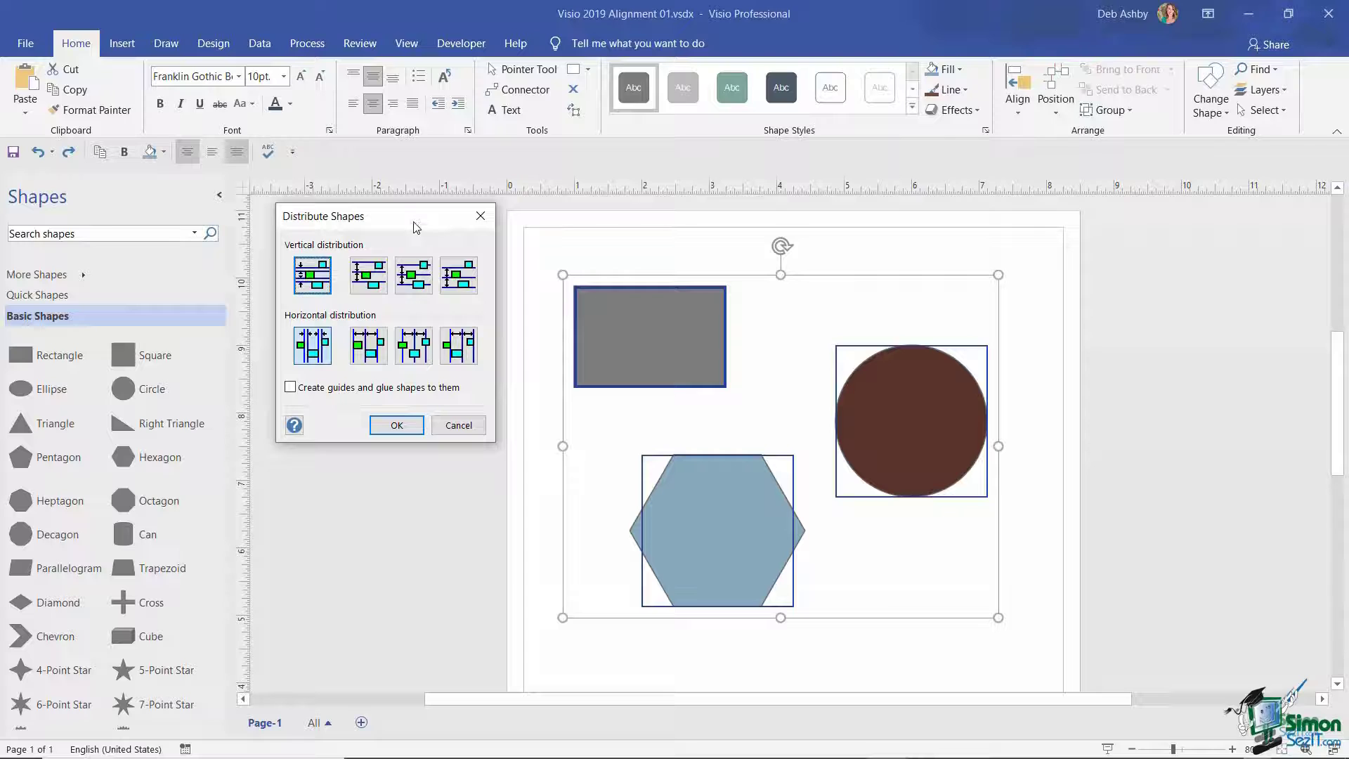
{"action": "left_click", "coordinate": [372, 283]}
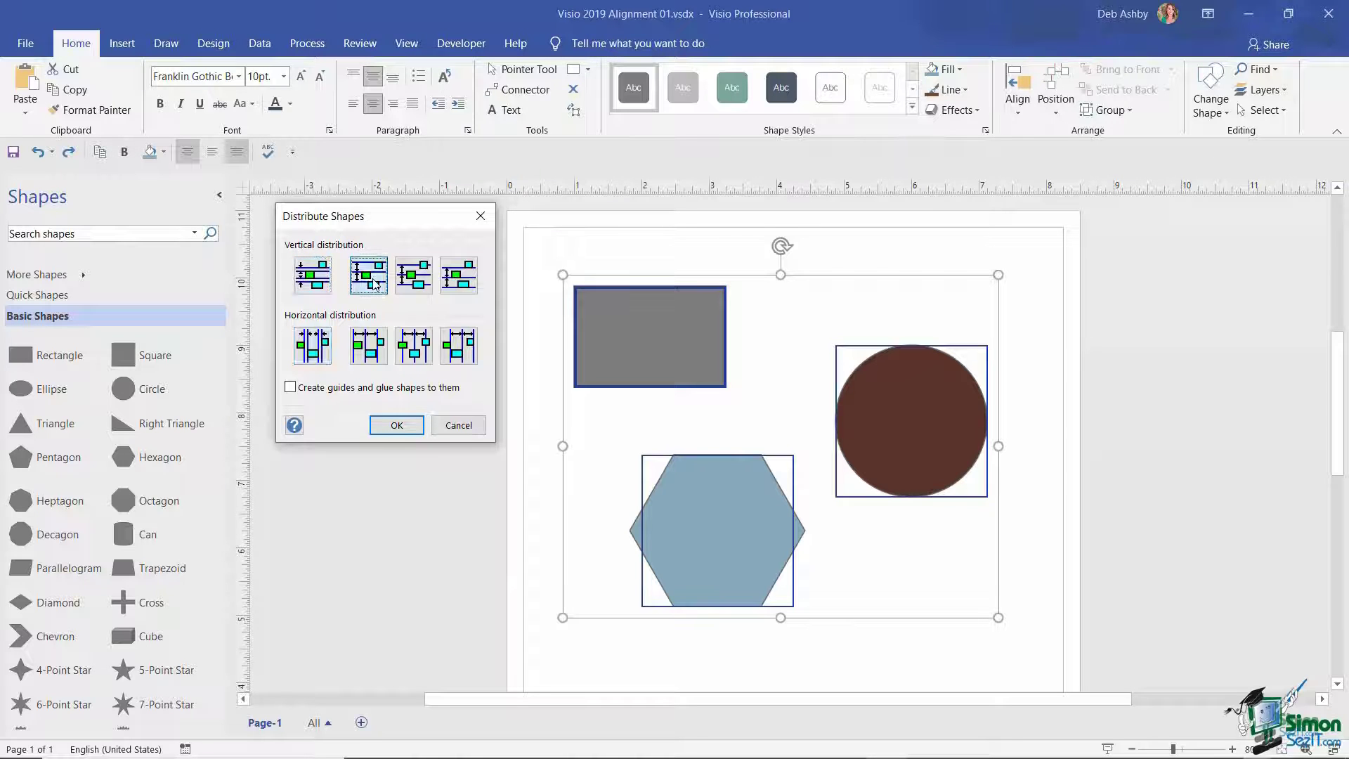
{"action": "left_click", "coordinate": [310, 357]}
{"action": "left_click", "coordinate": [368, 348]}
{"action": "left_click", "coordinate": [413, 347]}
{"action": "left_click", "coordinate": [462, 348]}
{"action": "left_click", "coordinate": [313, 277]}
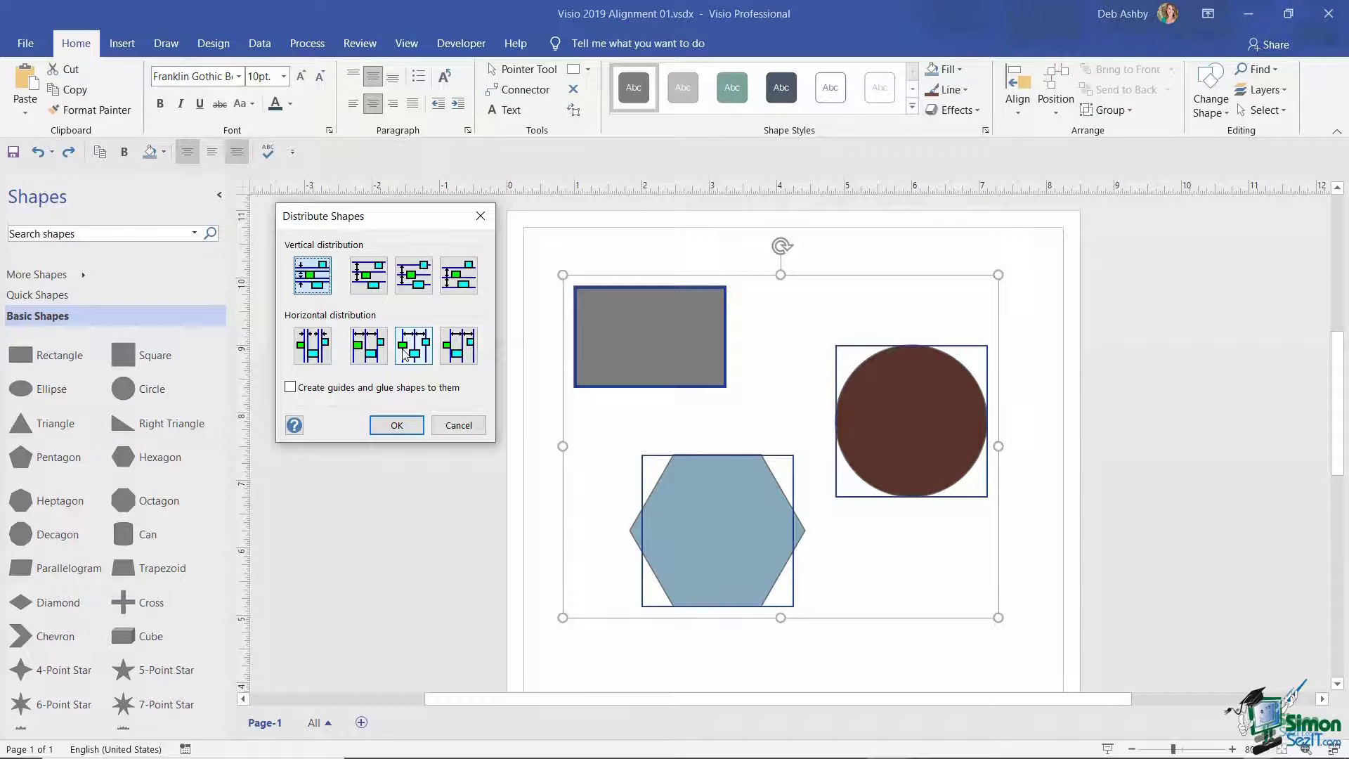
{"action": "left_click", "coordinate": [423, 362]}
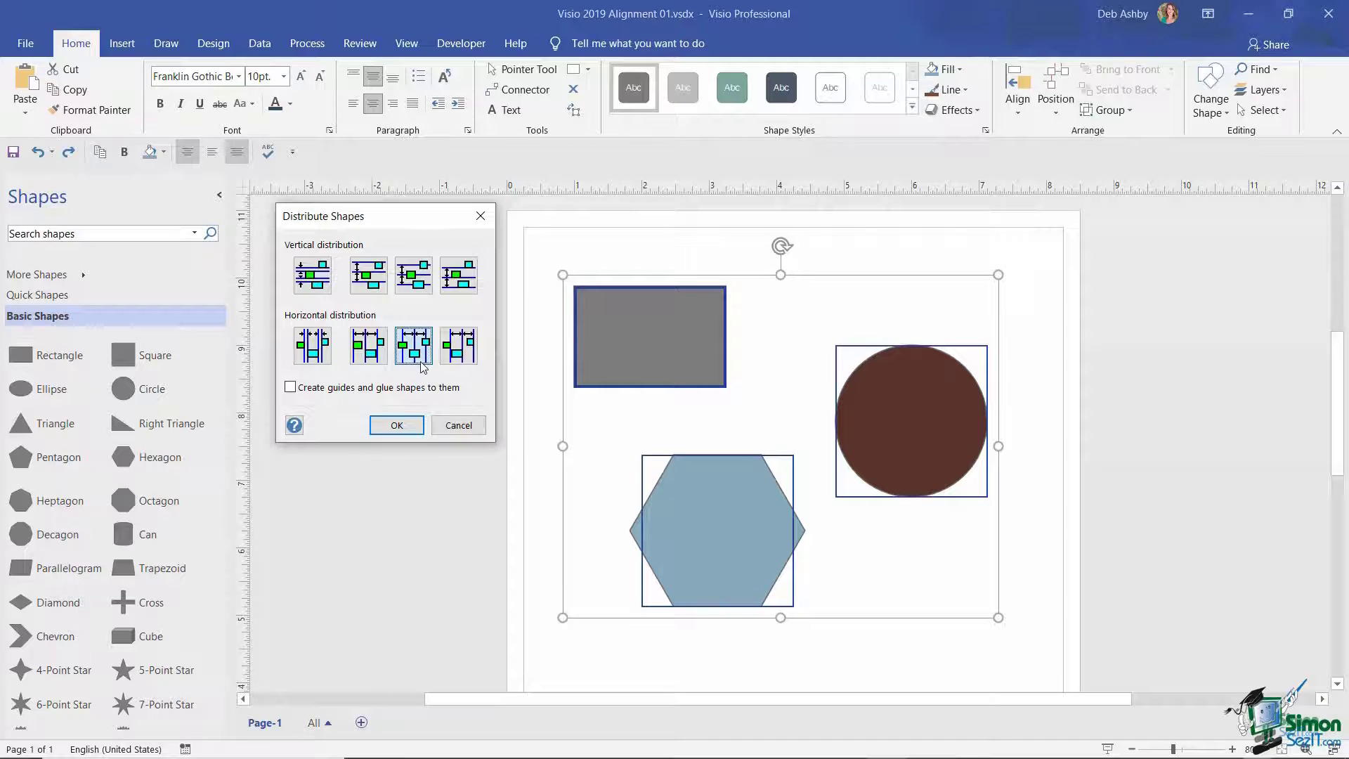
{"action": "left_click", "coordinate": [396, 424]}
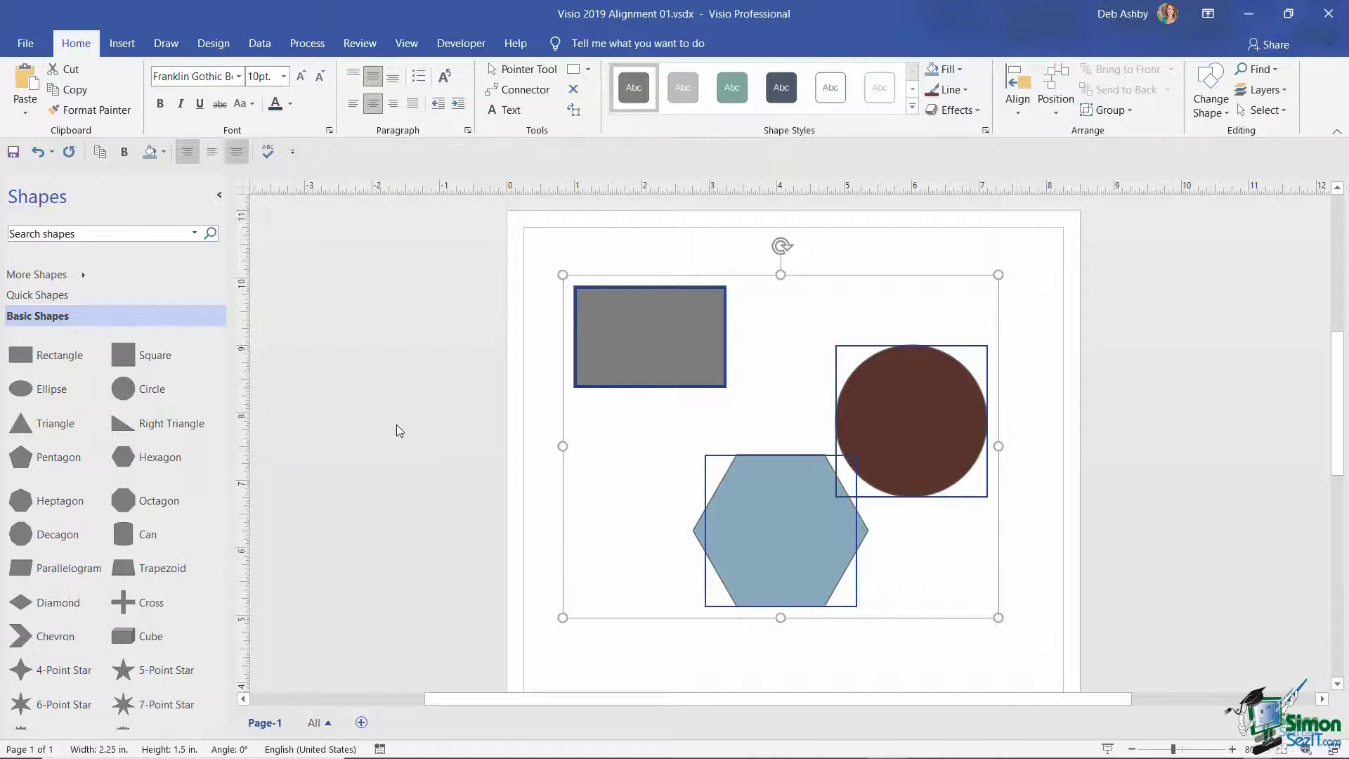
{"action": "left_click", "coordinate": [651, 226]}
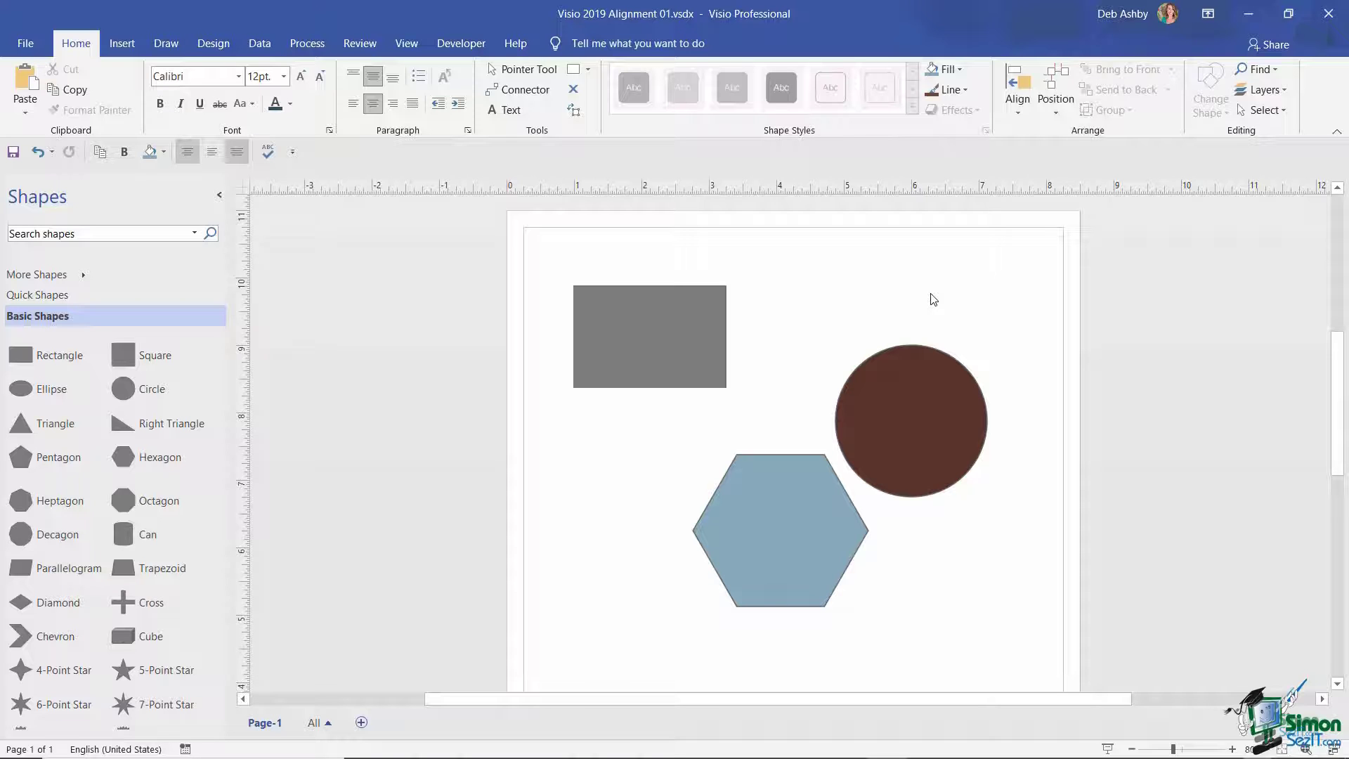
Step: Open the Position menu of spacing and positioning options
{"action": "left_click", "coordinate": [1058, 109]}
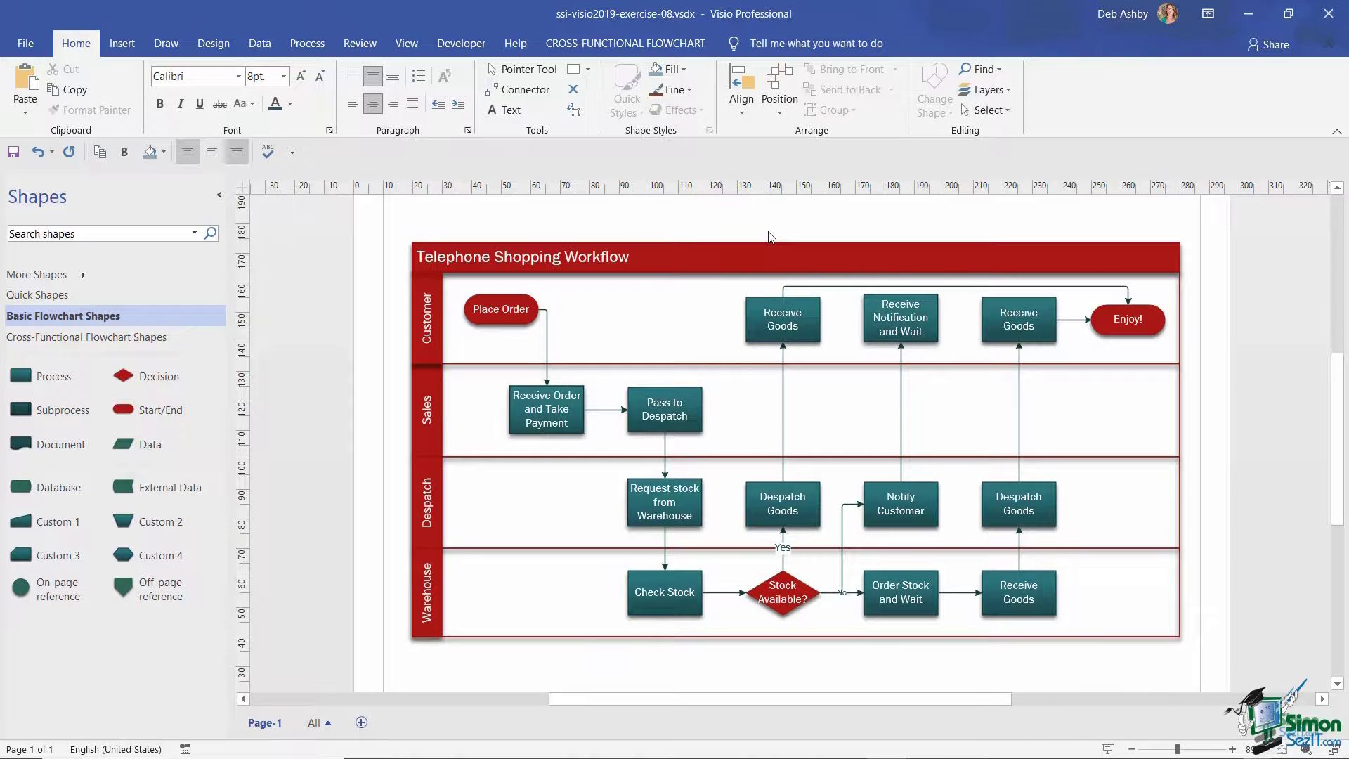
Step: Select all Telephone Shopping Workflow shapes, apply Auto Align & Space, then deselect
{"action": "key", "text": "ctrl+a"}
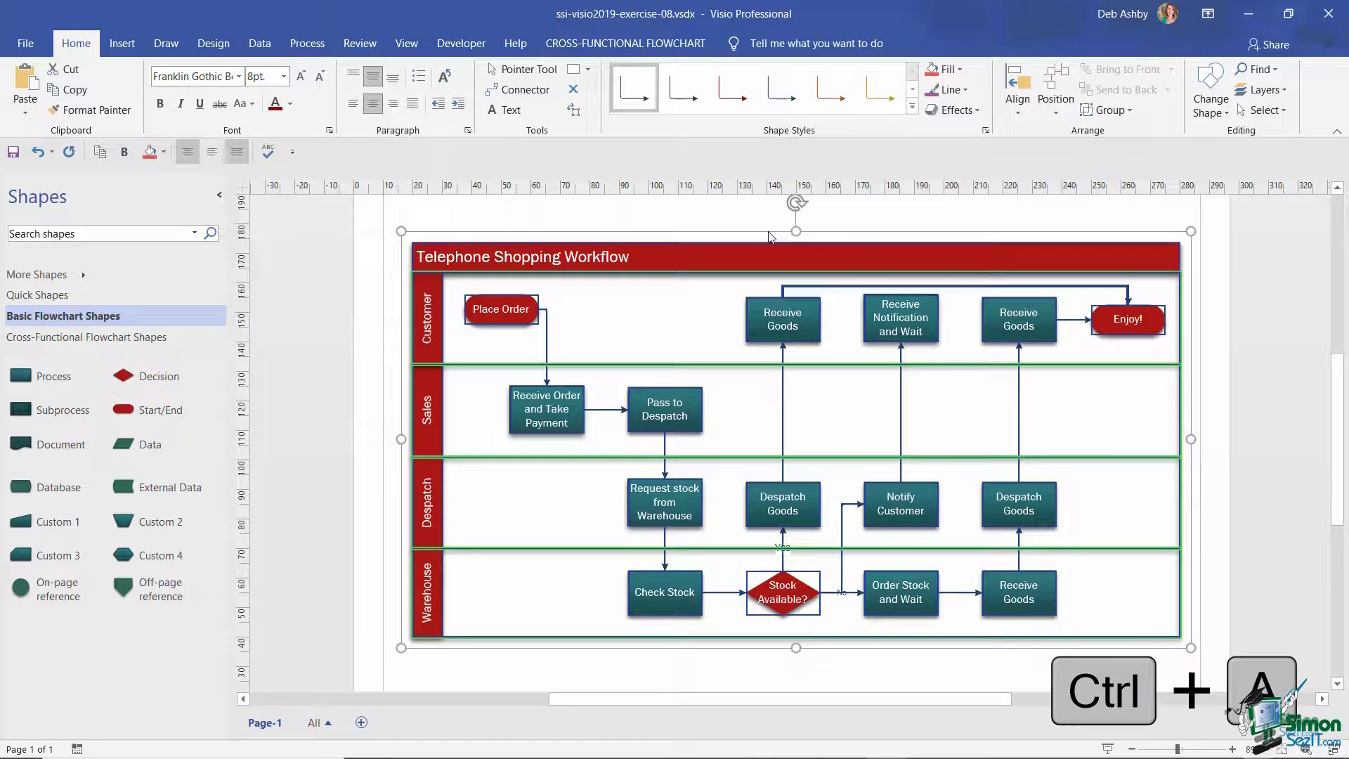
{"action": "left_click", "coordinate": [1055, 113]}
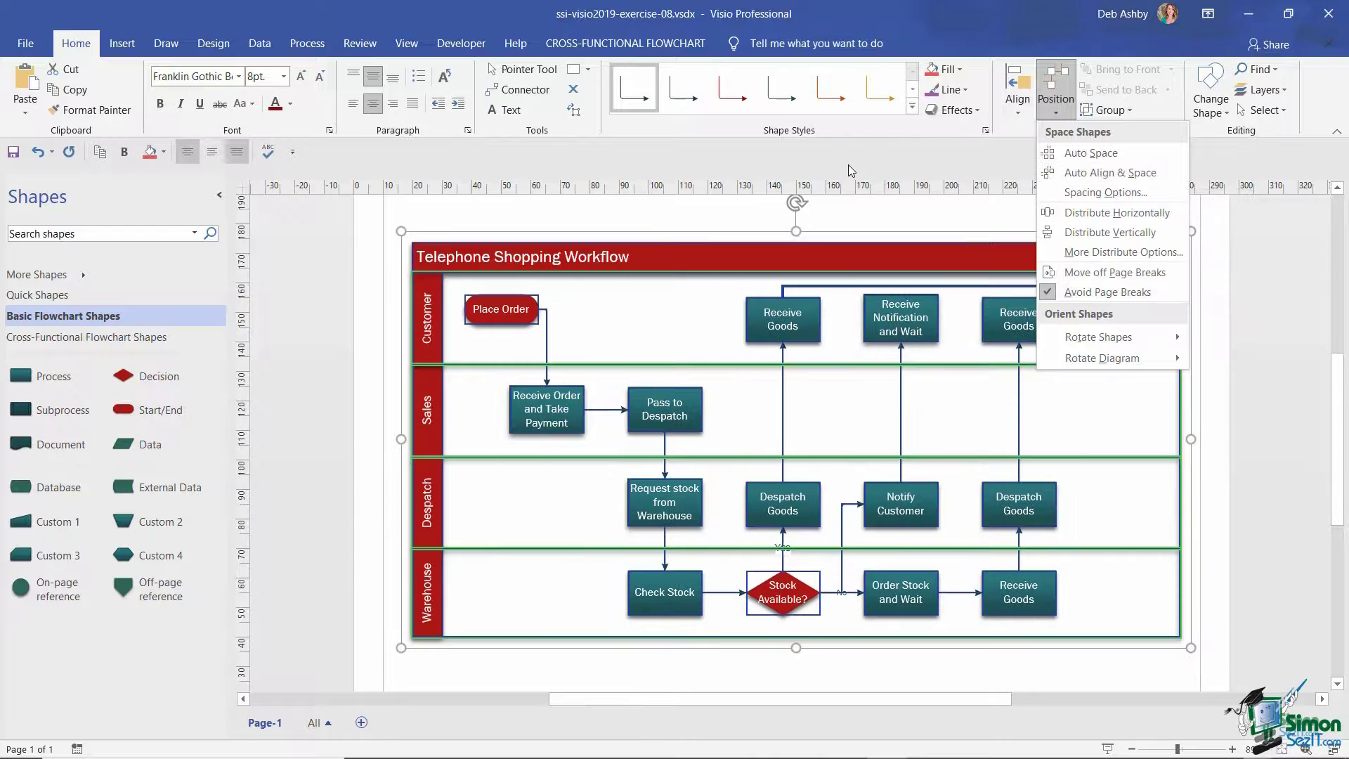
{"action": "left_click", "coordinate": [1092, 173]}
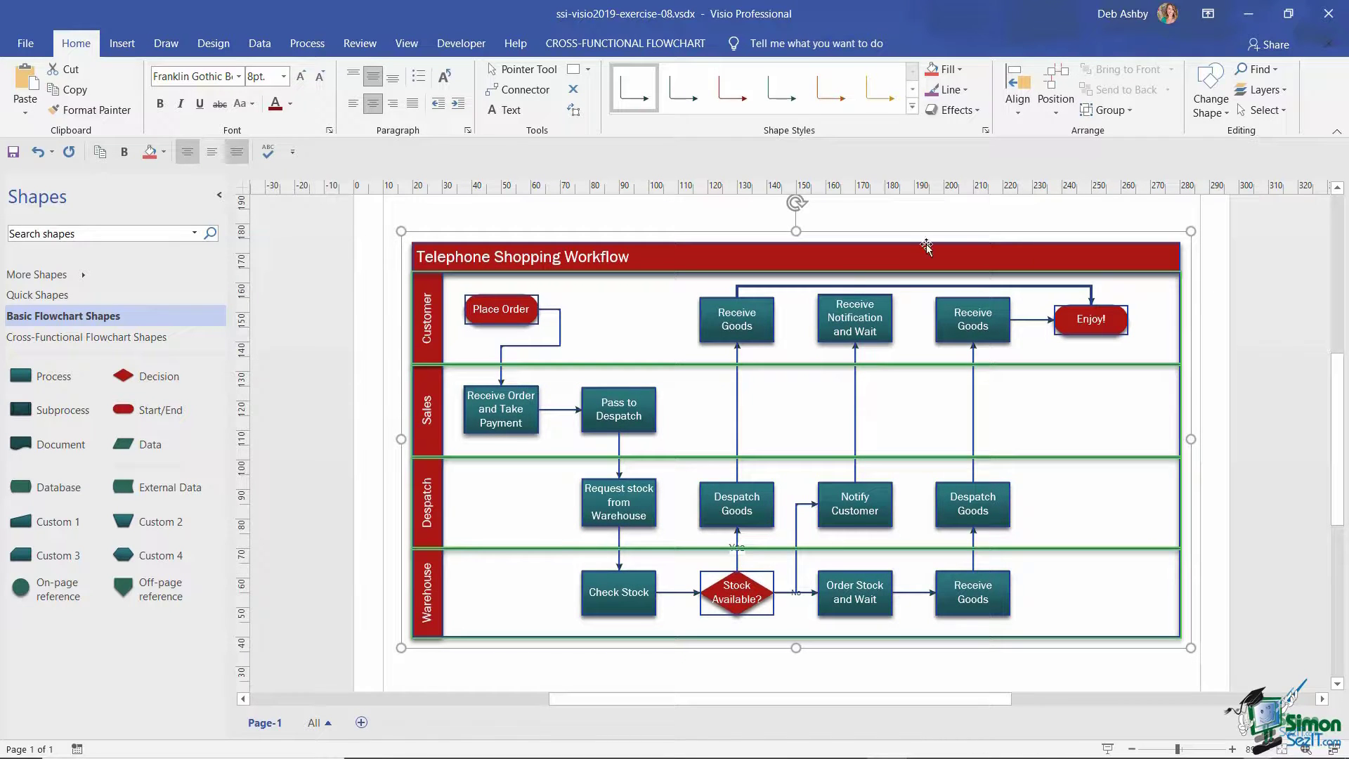
{"action": "left_click", "coordinate": [1215, 341]}
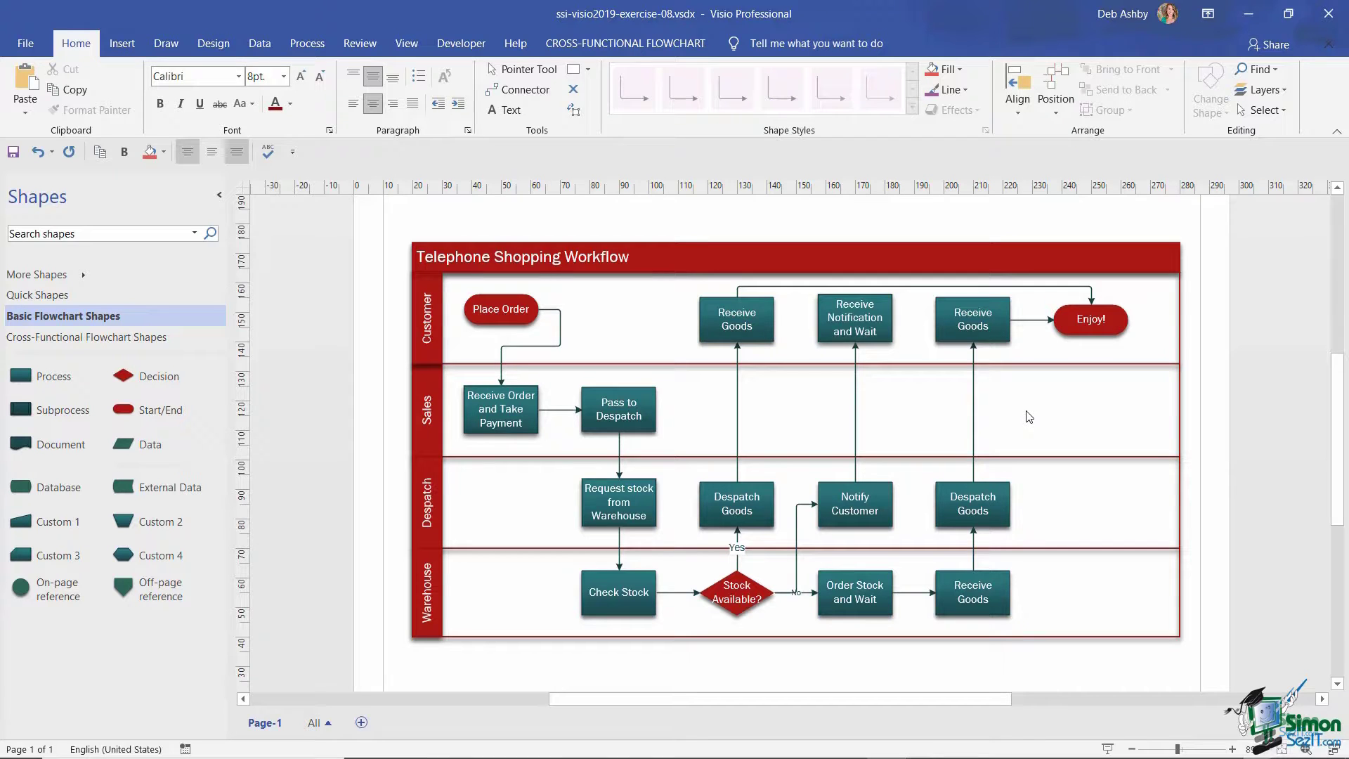
{"action": "left_click", "coordinate": [1058, 110]}
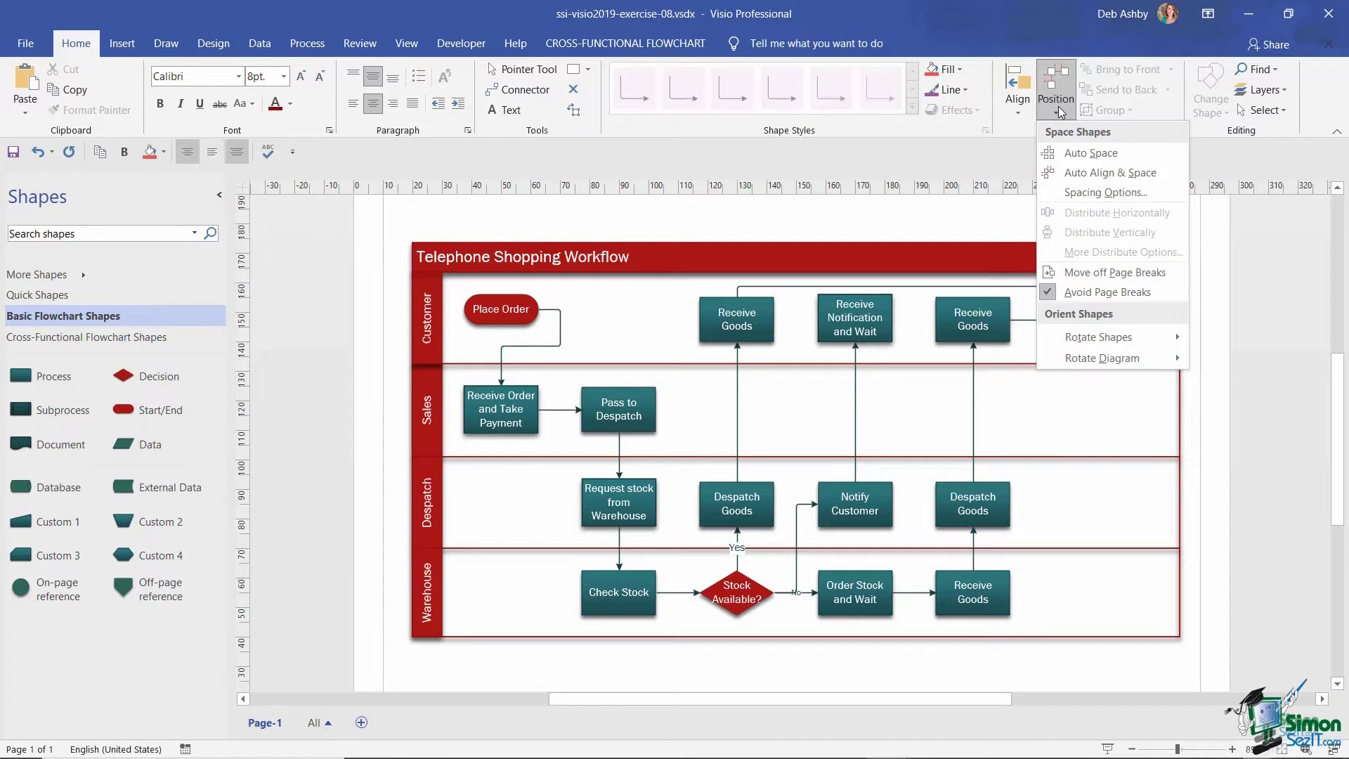
{"action": "left_click", "coordinate": [949, 229]}
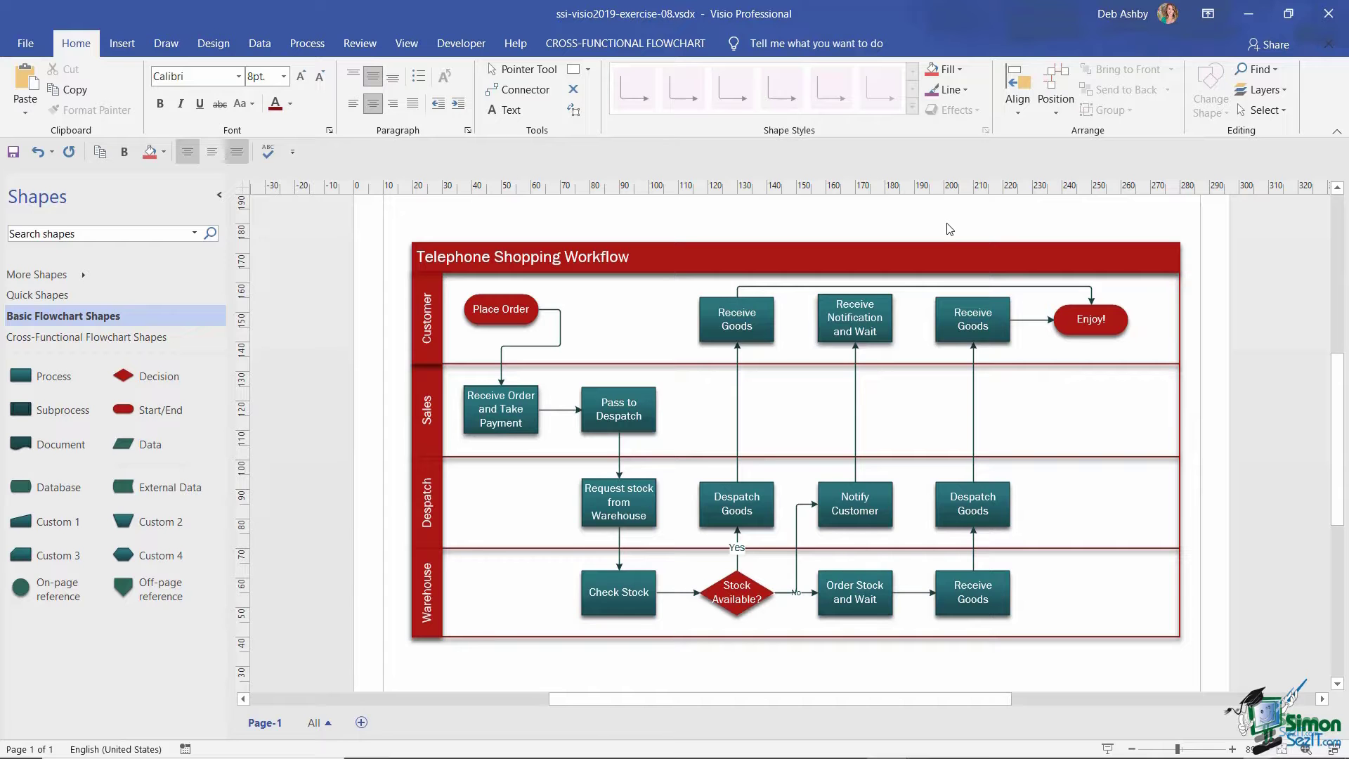